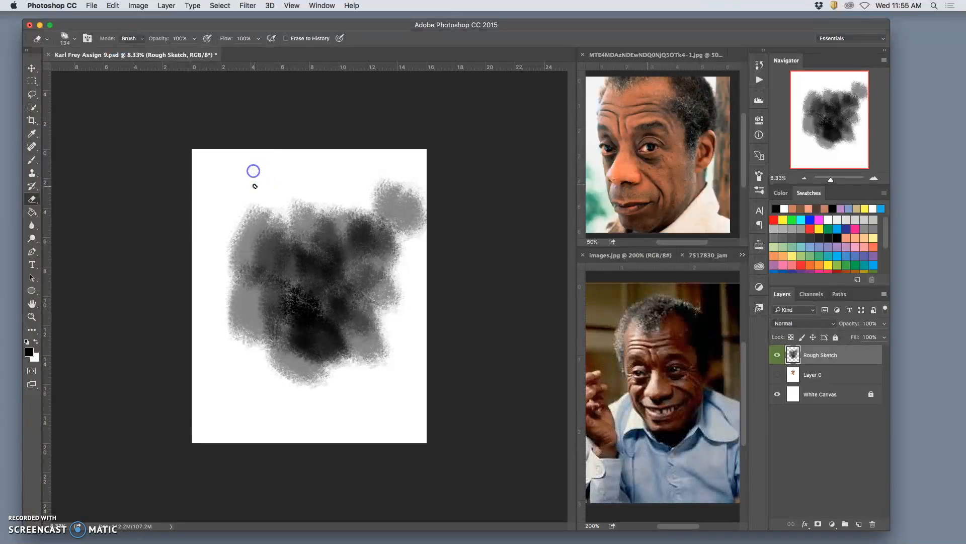
Paint black test strokes over the Rough Sketch layer using the 1400 px textured brush at 55% opacity
left_click(30, 160)
mouse_move(264, 174)
left_mouse_down()
mouse_move(231, 194)
mouse_move(276, 222)
mouse_move(312, 213)
left_mouse_up()
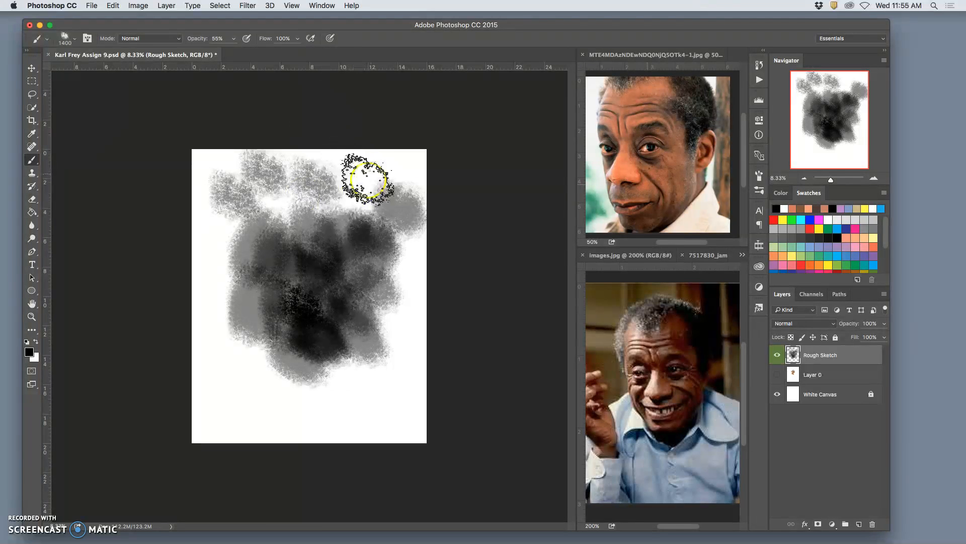
left_click(366, 393)
left_click(303, 399)
mouse_move(303, 399)
left_mouse_down()
mouse_move(254, 389)
mouse_move(240, 359)
mouse_move(284, 389)
mouse_move(245, 353)
mouse_move(233, 391)
mouse_move(233, 312)
mouse_move(195, 171)
mouse_move(211, 48)
mouse_move(226, 219)
mouse_move(218, 228)
mouse_move(232, 260)
mouse_move(359, 192)
mouse_move(359, 173)
mouse_move(387, 165)
mouse_move(408, 180)
mouse_move(390, 381)
mouse_move(372, 358)
mouse_move(402, 325)
mouse_move(370, 354)
mouse_move(362, 344)
mouse_move(366, 358)
mouse_move(330, 389)
mouse_move(295, 344)
mouse_move(248, 309)
mouse_move(264, 267)
left_mouse_up()
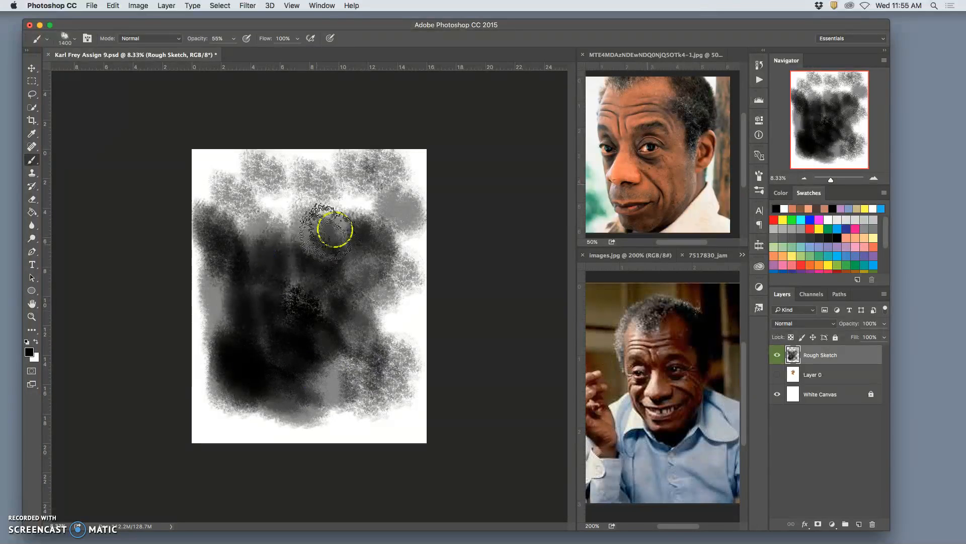
mouse_move(345, 166)
left_mouse_down()
mouse_move(268, 268)
mouse_move(370, 186)
mouse_move(302, 255)
mouse_move(378, 188)
mouse_move(258, 227)
left_mouse_up()
Clear everything on the Rough Sketch layer and try one diagonal brush stroke, undoing it
key("super+a")
key("Delete")
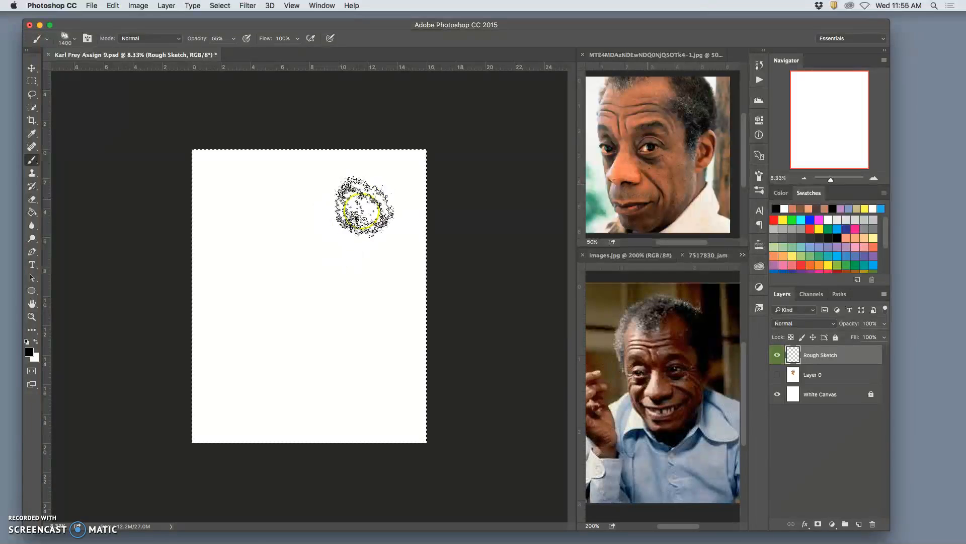
left_click_drag(378, 185, 241, 371)
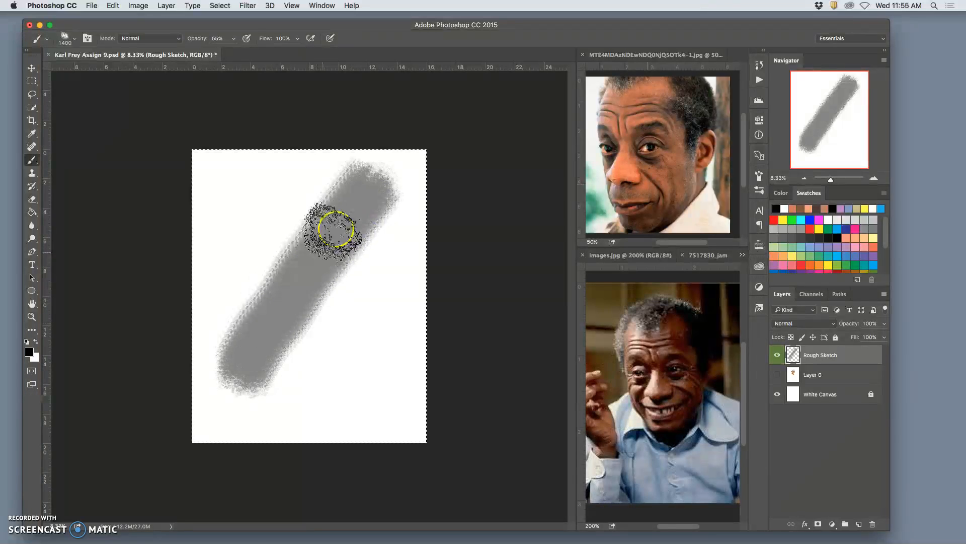
key("super+z")
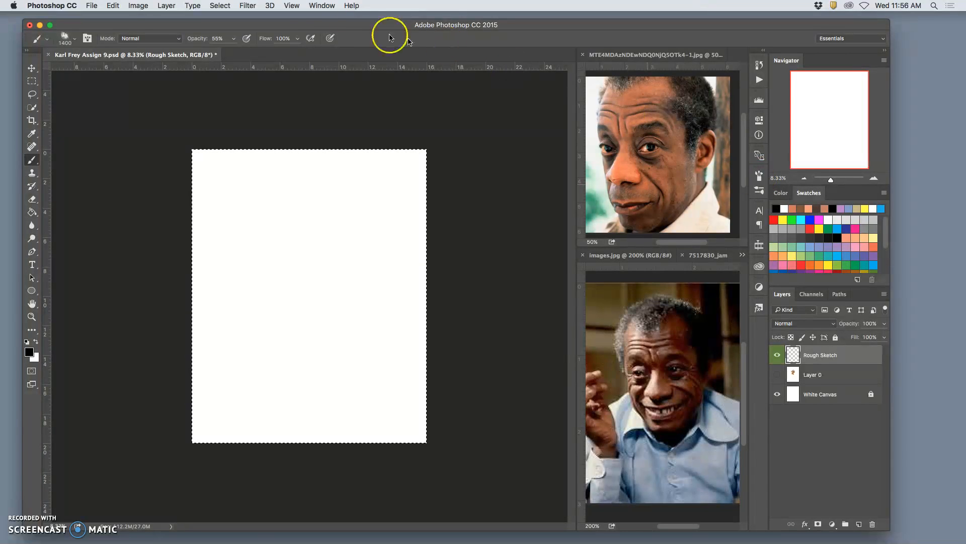
Enable Shape Dynamics for the brush with Pen Pressure size control and 20% size jitter, undoing the test stroke
left_click(321, 6)
left_click(331, 113)
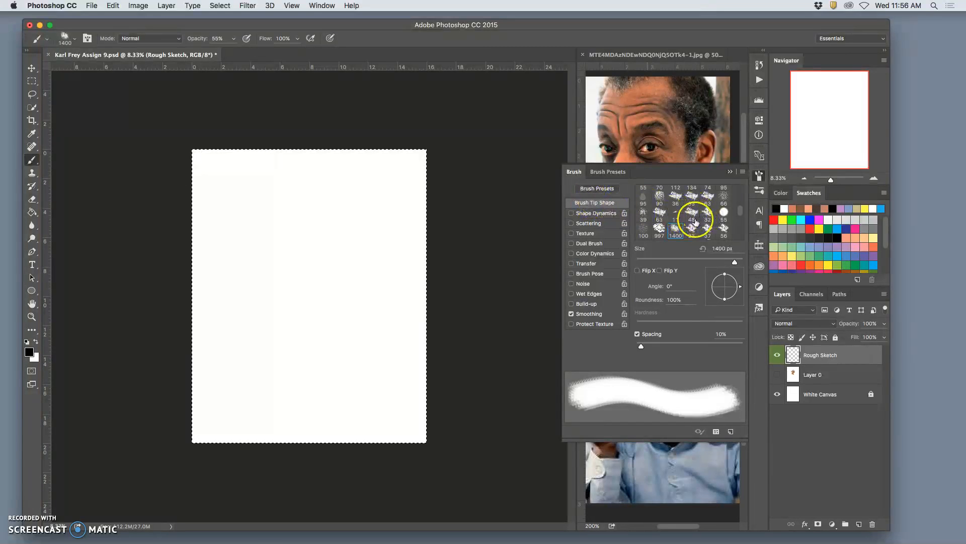
scroll(706, 222, "up", 2)
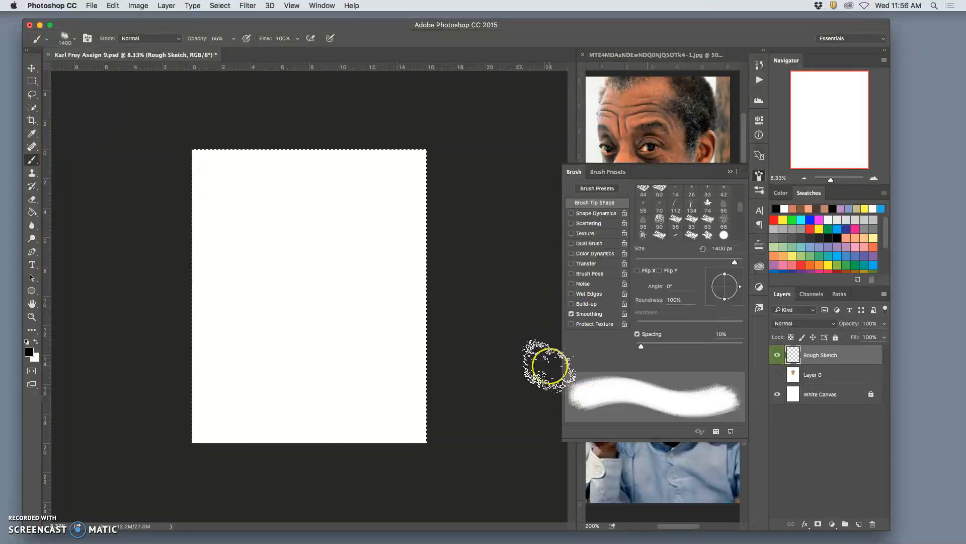
left_click(590, 214)
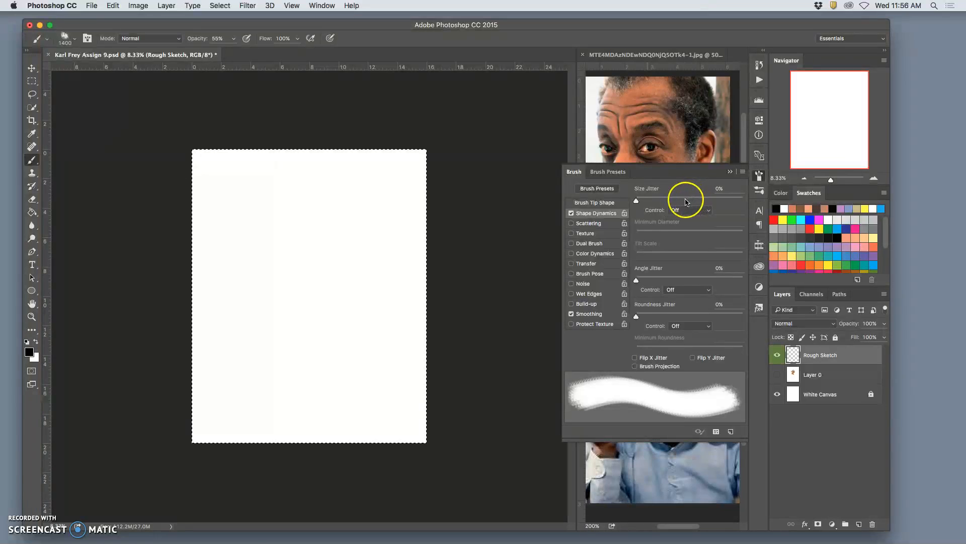
left_click(703, 210)
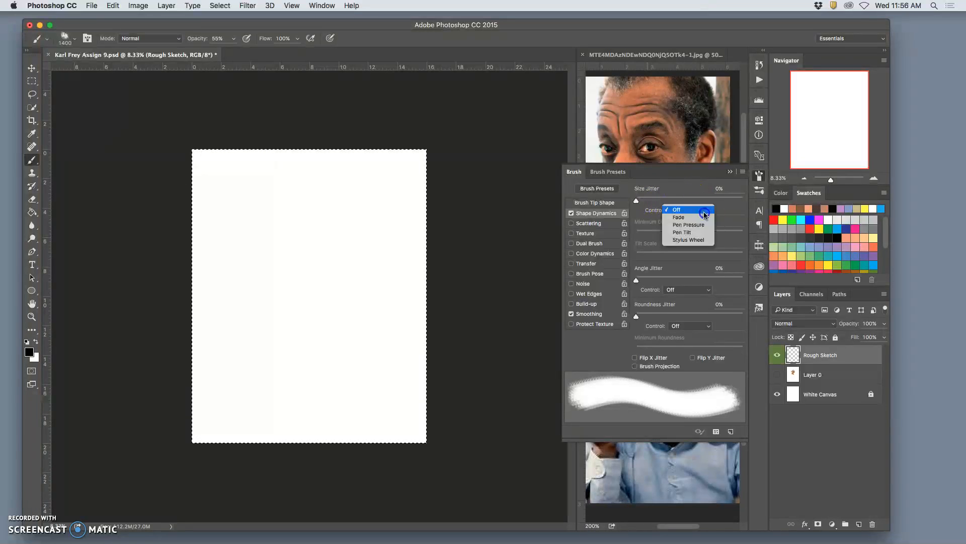
left_click(697, 226)
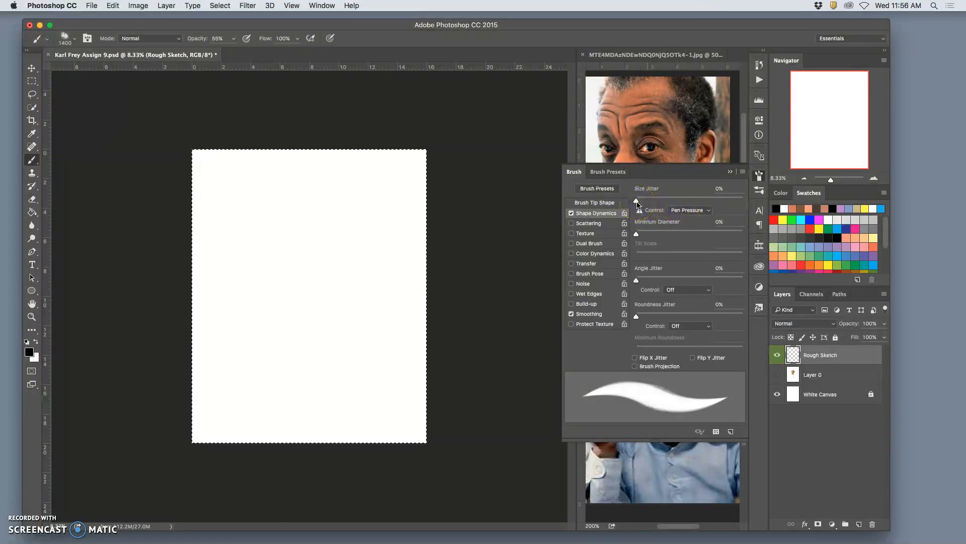
left_click_drag(637, 202, 642, 203)
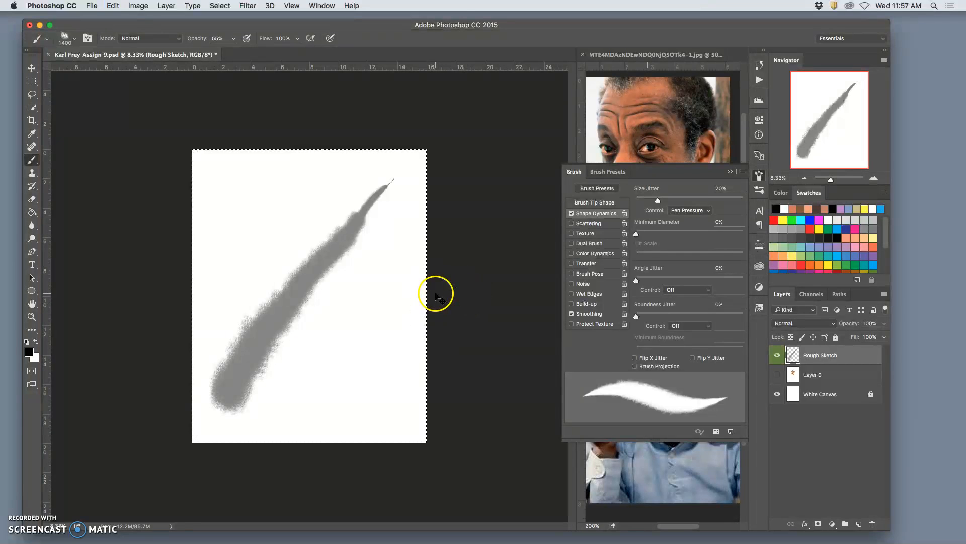
key("super+z")
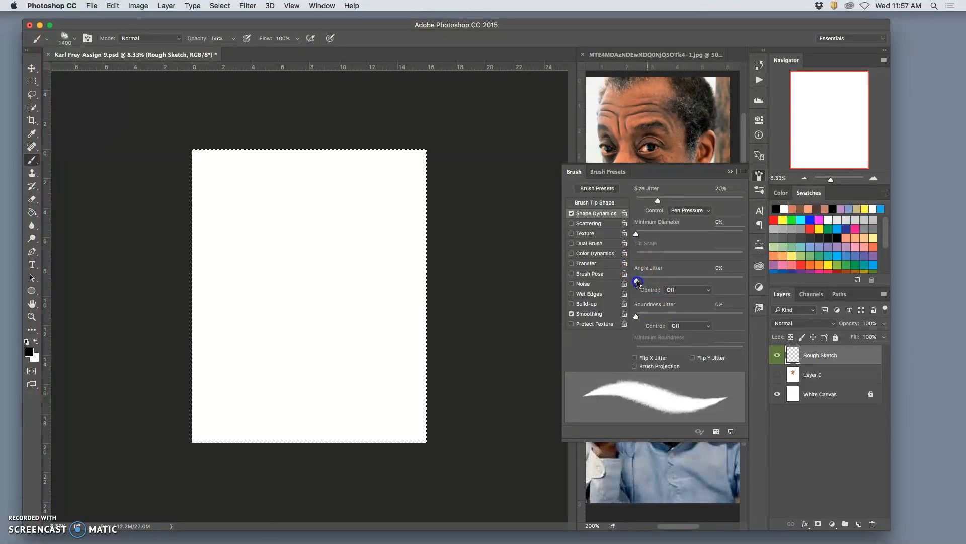
Set the brush's angle jitter to 10% and paint varied test strokes across the canvas
left_click(385, 182)
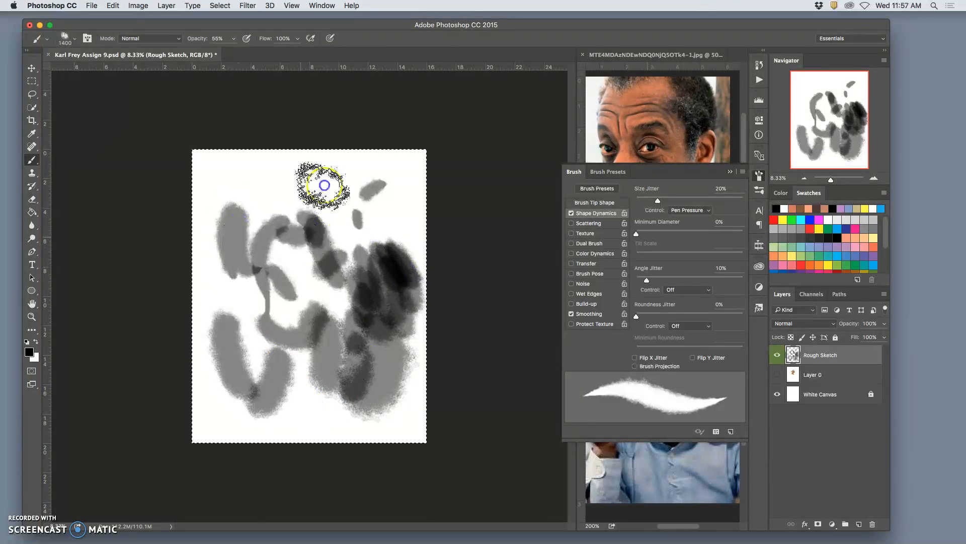
left_click_drag(324, 185, 356, 351)
left_click_drag(276, 162, 288, 353)
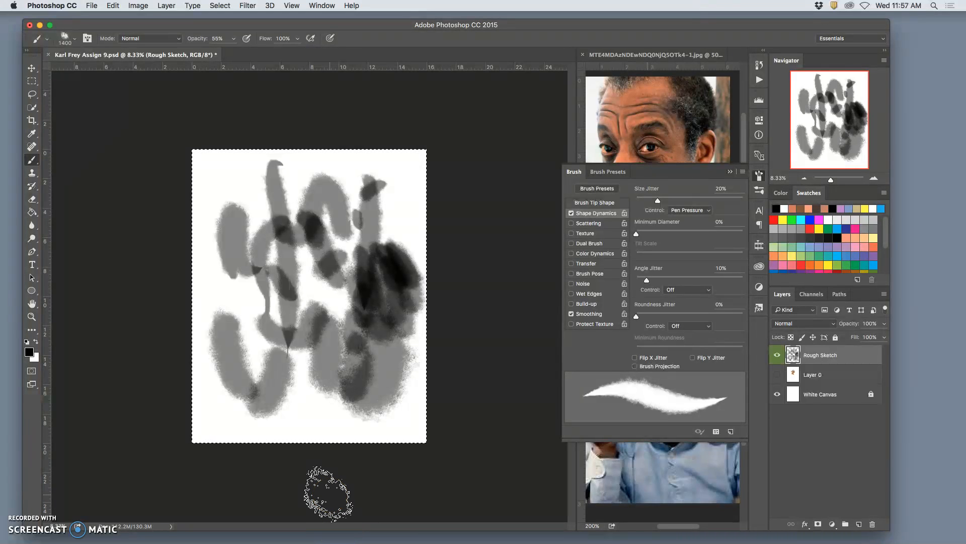
Examine the edge texture of the test strokes up close
key("super+plus")
key("super+plus")
key("super+plus")
key("super+plus")
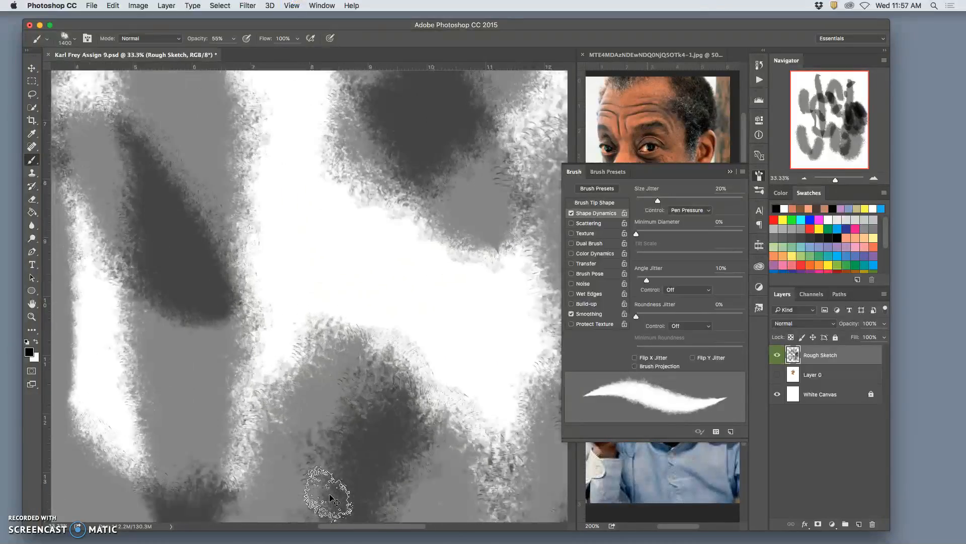
key("super+plus")
mouse_move(300, 538)
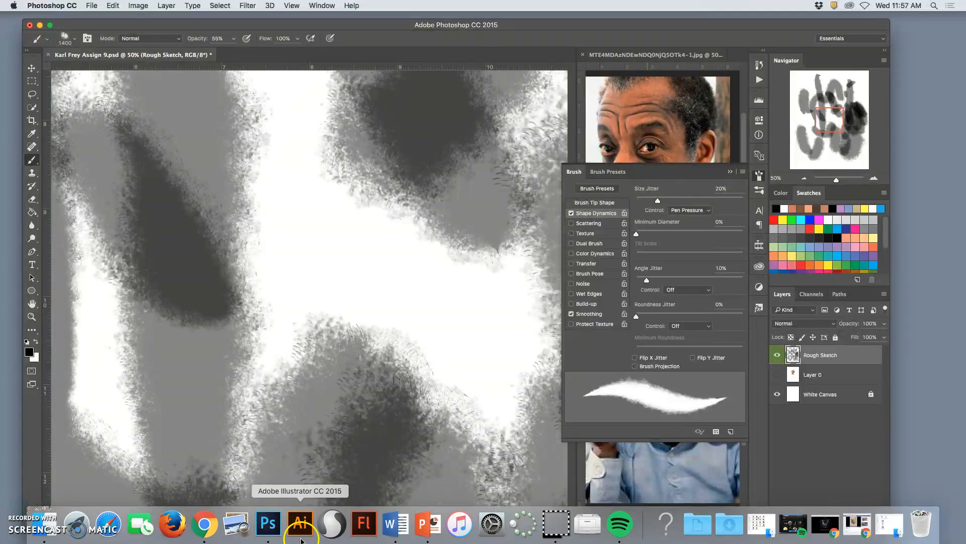
key("super+minus")
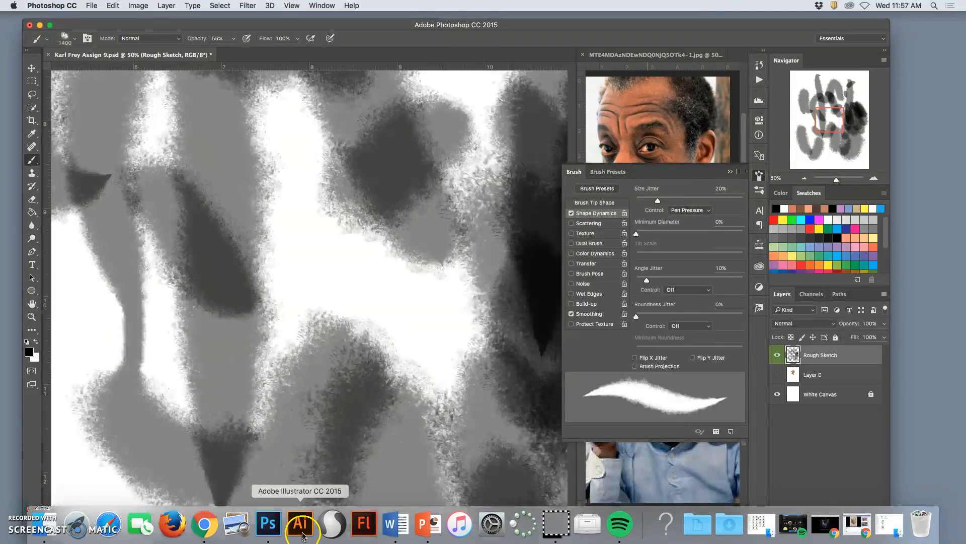
key("super+minus")
key("super+minus")
key("super+minus")
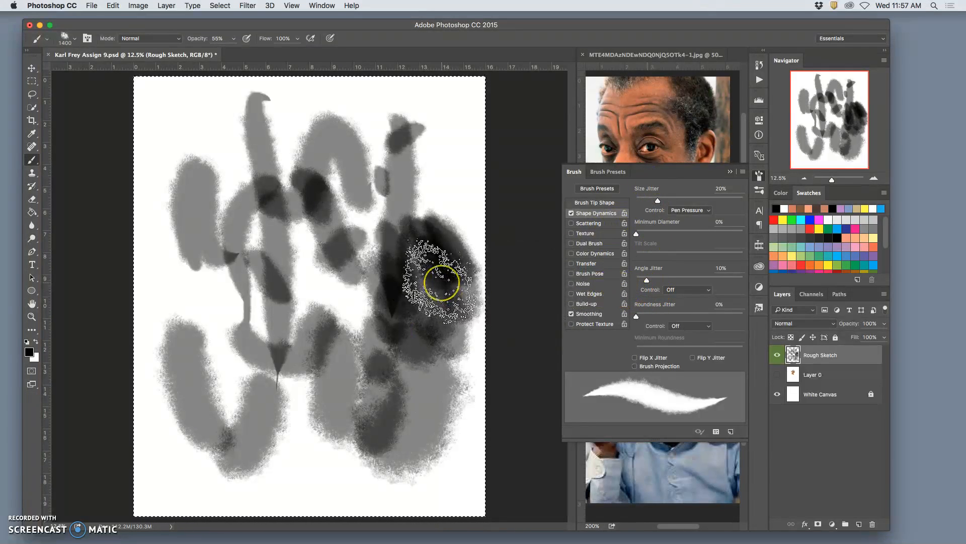
Set the roundness jitter to 13% and try it with strokes on the cleared layer, erasing them too
key("Delete")
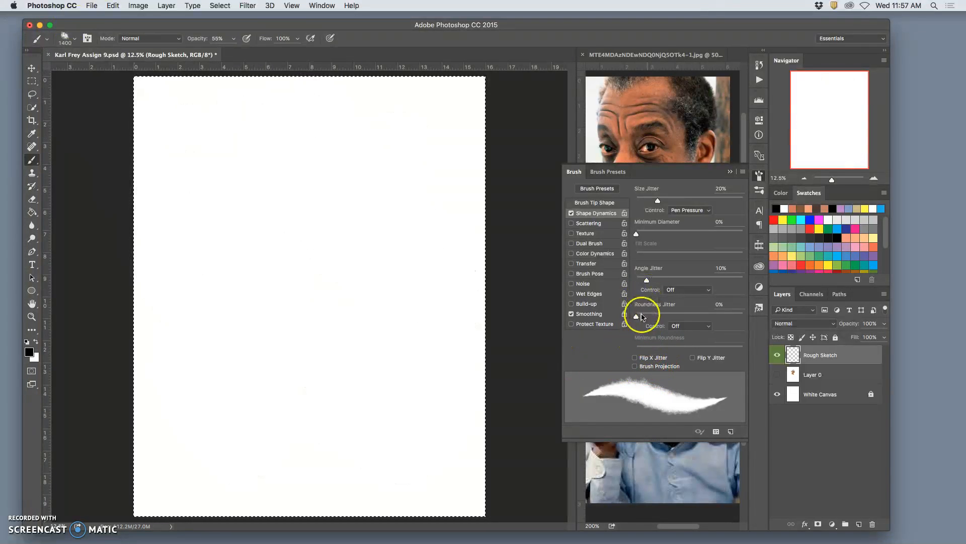
left_click_drag(637, 317, 660, 315)
mouse_move(387, 140)
left_mouse_down()
mouse_move(324, 235)
mouse_move(298, 356)
left_mouse_up()
mouse_move(326, 227)
left_mouse_down()
mouse_move(264, 272)
mouse_move(248, 377)
mouse_move(302, 233)
mouse_move(349, 361)
mouse_move(430, 398)
left_mouse_up()
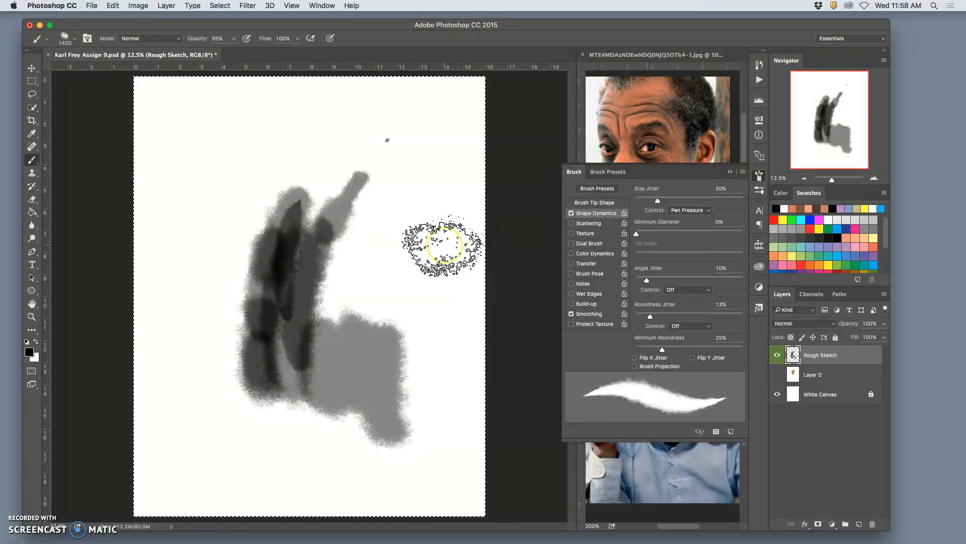
key("BackSpace")
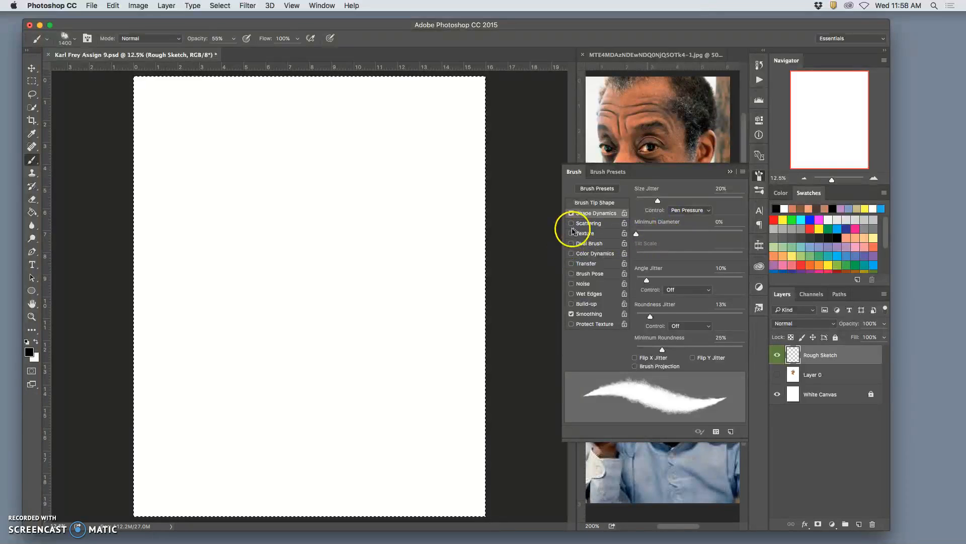
Enable Scattering at 695% for the brush and cover the canvas with scattered strokes
left_click(574, 223)
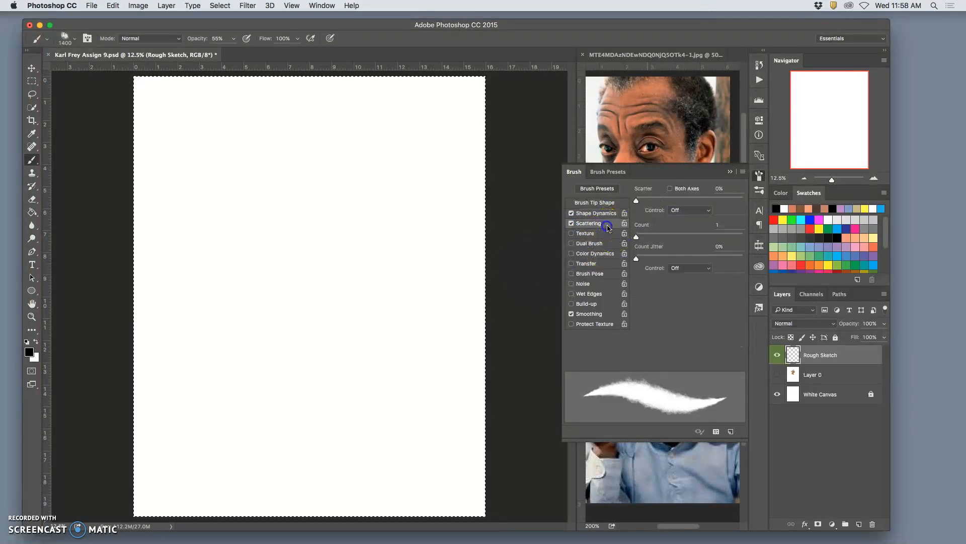
left_click_drag(650, 203, 711, 200)
mouse_move(443, 246)
left_mouse_down()
mouse_move(392, 162)
mouse_move(314, 322)
mouse_move(265, 485)
mouse_move(270, 533)
left_mouse_up()
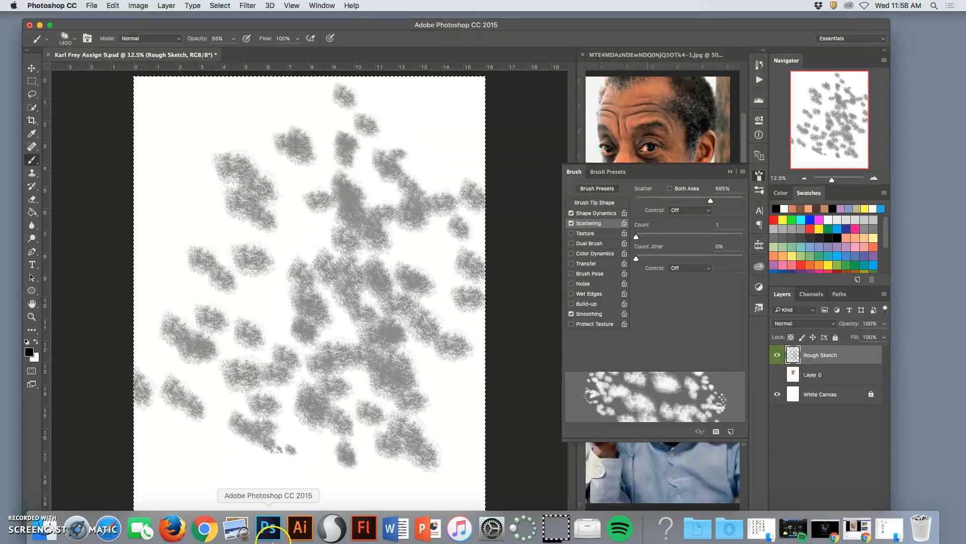
mouse_move(264, 393)
left_mouse_down()
mouse_move(267, 328)
mouse_move(258, 323)
mouse_move(292, 237)
mouse_move(395, 325)
mouse_move(388, 354)
mouse_move(310, 223)
mouse_move(184, 274)
mouse_move(445, 374)
mouse_move(499, 425)
mouse_move(460, 216)
mouse_move(298, 239)
mouse_move(386, 209)
left_mouse_up()
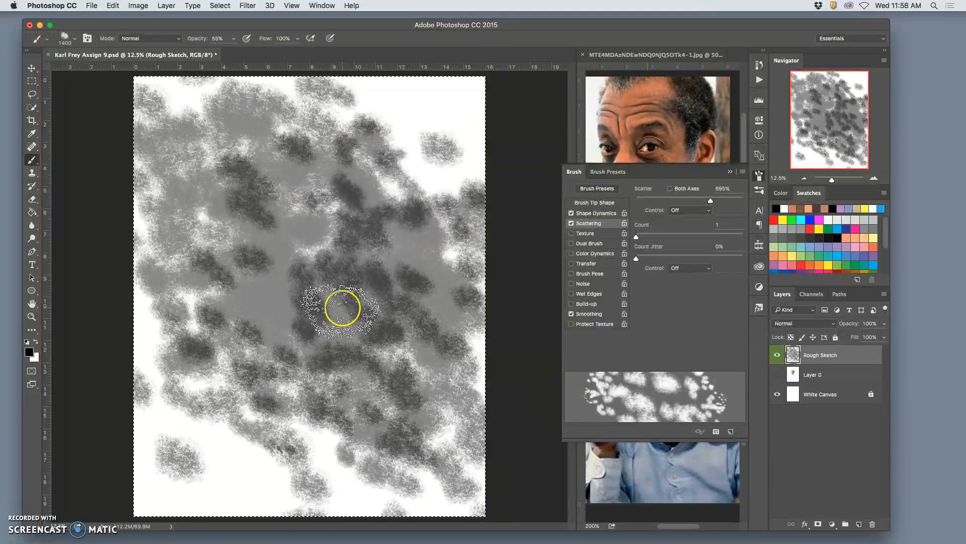
Replace Scattering with Texture in the brush settings and paint dark strokes down the right half of the canvas
left_click(572, 223)
left_click(589, 224)
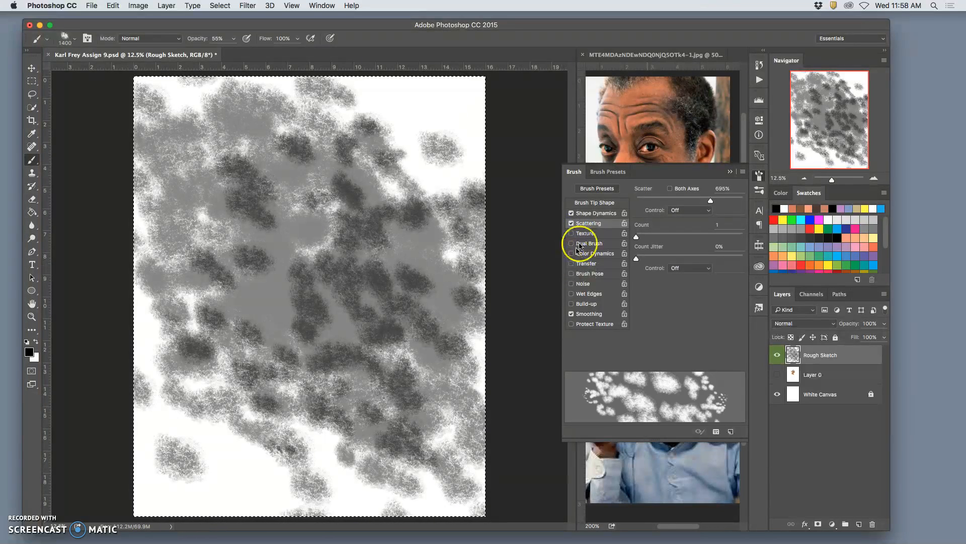
left_click(571, 225)
left_click(583, 235)
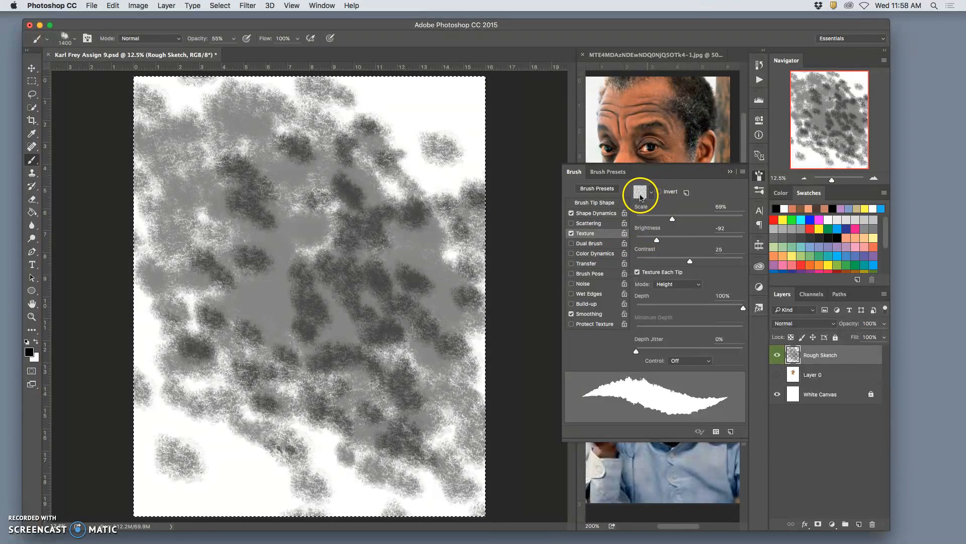
mouse_move(423, 103)
left_mouse_down()
mouse_move(430, 123)
mouse_move(401, 210)
mouse_move(412, 282)
mouse_move(377, 331)
mouse_move(387, 238)
mouse_move(361, 186)
mouse_move(324, 224)
mouse_move(325, 344)
left_mouse_up()
mouse_move(315, 388)
left_mouse_down()
mouse_move(307, 335)
mouse_move(273, 449)
mouse_move(295, 348)
mouse_move(460, 233)
mouse_move(474, 348)
mouse_move(465, 326)
mouse_move(436, 311)
mouse_move(382, 407)
mouse_move(357, 496)
left_mouse_up()
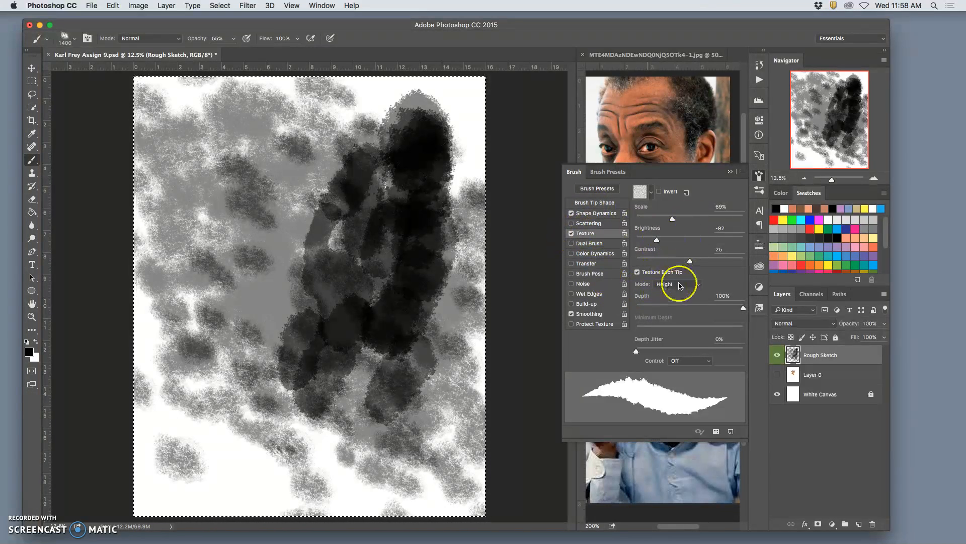
Turn off Texture Each Tip, set the texture depth to 8% and scale to 31%, and test the brush along the canvas's right side
left_click(637, 272)
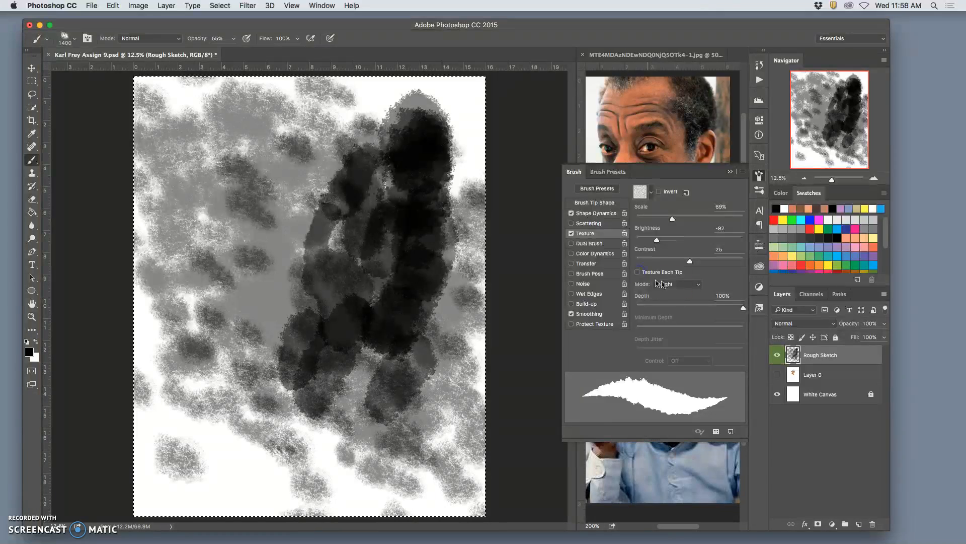
left_click(658, 283)
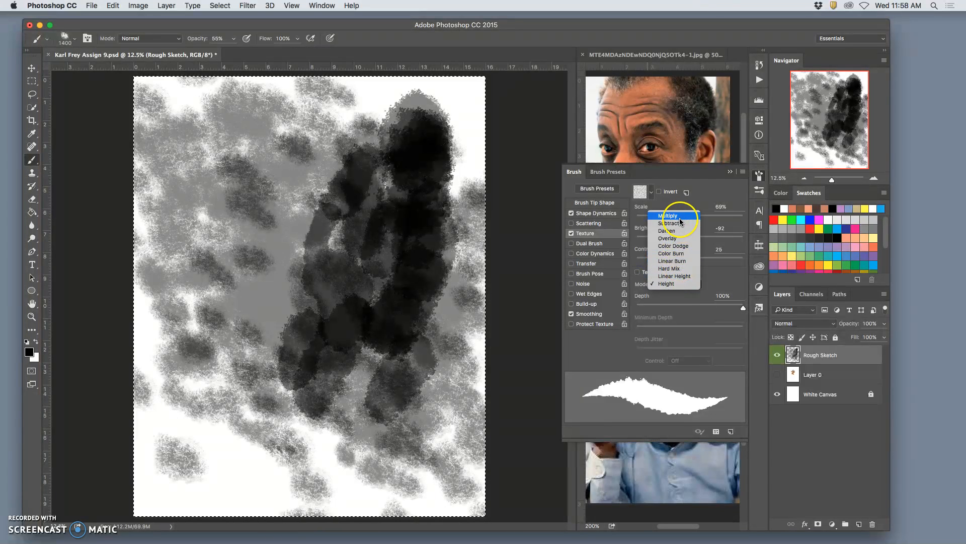
left_click(671, 284)
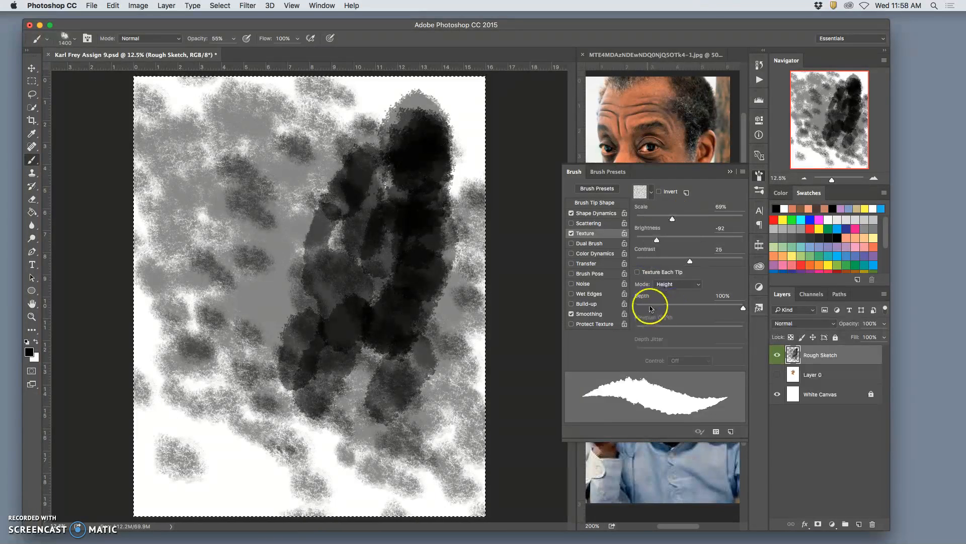
left_click_drag(688, 311, 646, 315)
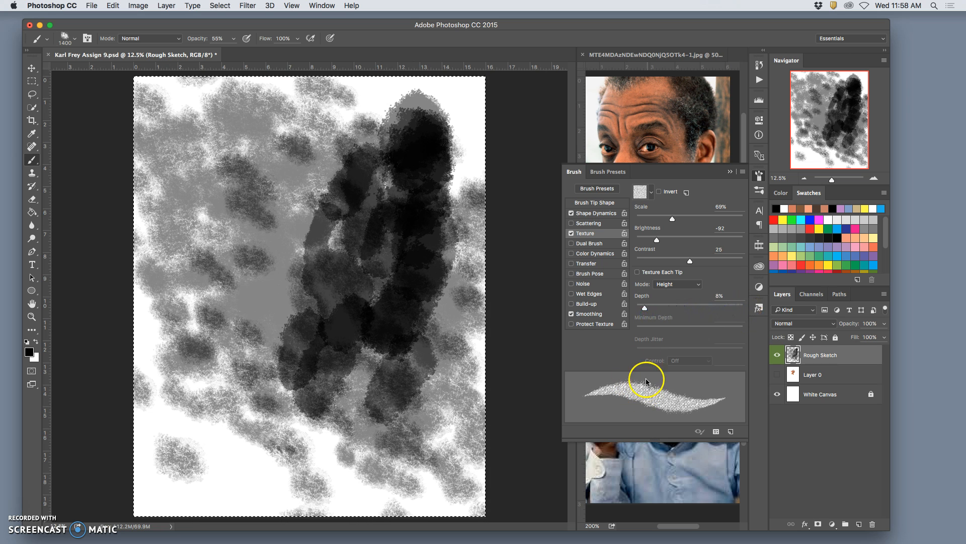
left_click_drag(673, 221, 656, 222)
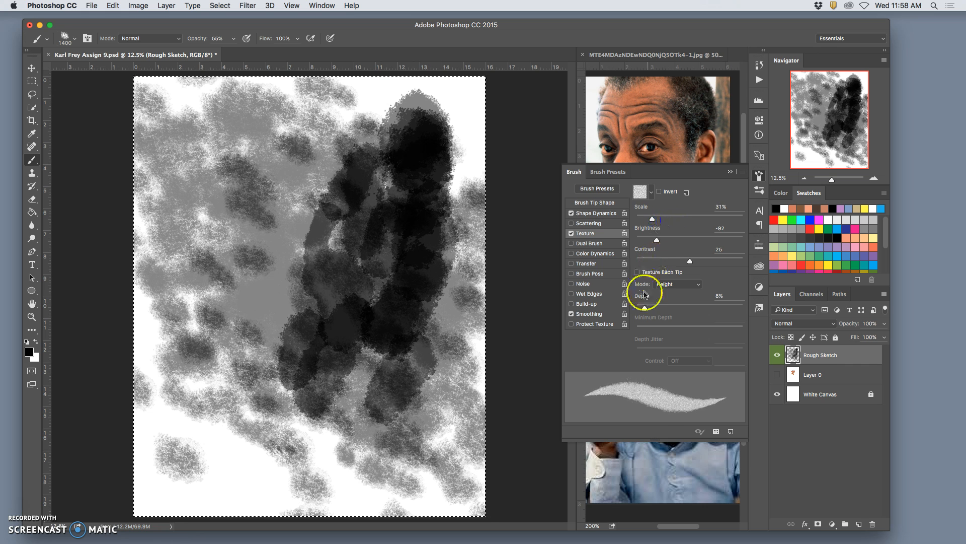
left_click_drag(658, 242, 658, 241)
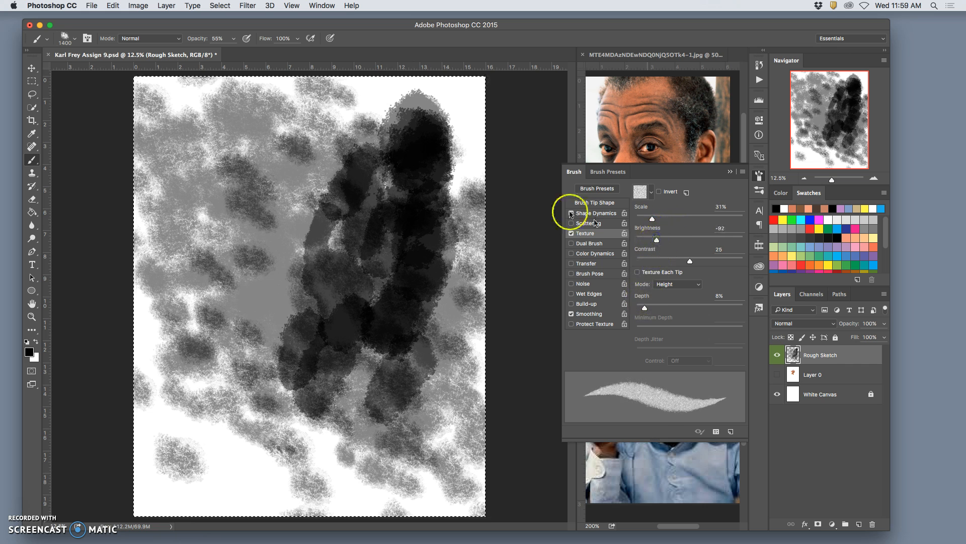
mouse_move(462, 115)
left_mouse_down()
mouse_move(450, 172)
mouse_move(462, 104)
mouse_move(449, 121)
mouse_move(449, 168)
mouse_move(463, 96)
mouse_move(434, 220)
mouse_move(453, 127)
mouse_move(440, 247)
mouse_move(449, 213)
mouse_move(460, 259)
mouse_move(437, 359)
mouse_move(407, 426)
mouse_move(414, 386)
mouse_move(357, 451)
left_mouse_up()
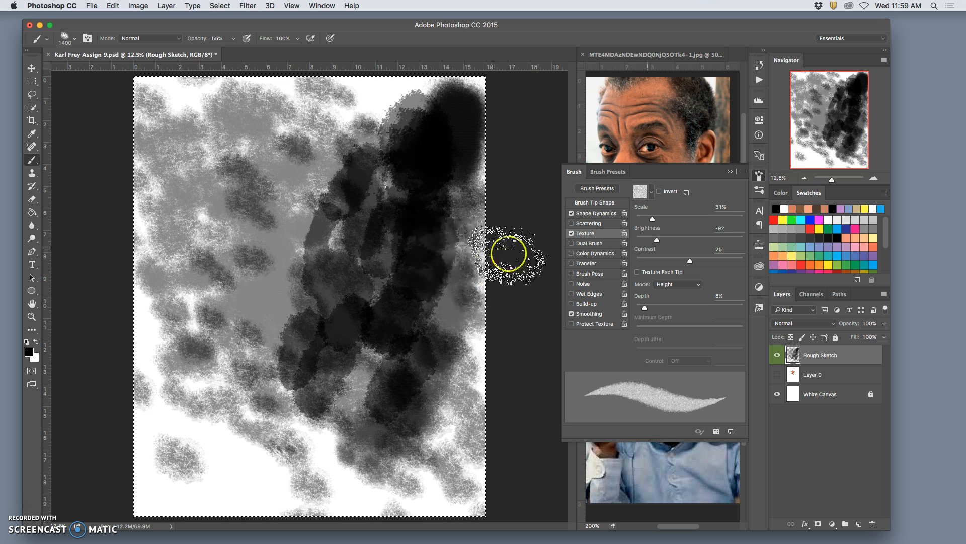
Try the Wet Edges brush option with dark strokes down the left half of the canvas, and turn it off
left_click(571, 294)
left_click(370, 97)
mouse_move(370, 100)
left_mouse_down()
mouse_move(261, 213)
mouse_move(232, 353)
left_mouse_up()
mouse_move(254, 273)
left_mouse_down()
mouse_move(269, 238)
mouse_move(248, 389)
mouse_move(255, 318)
mouse_move(226, 437)
mouse_move(229, 410)
mouse_move(225, 484)
mouse_move(220, 444)
mouse_move(226, 438)
mouse_move(229, 481)
mouse_move(258, 492)
mouse_move(279, 455)
mouse_move(230, 442)
mouse_move(234, 432)
mouse_move(266, 485)
mouse_move(255, 508)
mouse_move(211, 474)
mouse_move(214, 451)
mouse_move(227, 450)
mouse_move(242, 471)
mouse_move(232, 461)
mouse_move(245, 451)
mouse_move(268, 291)
mouse_move(186, 350)
mouse_move(189, 417)
mouse_move(192, 408)
mouse_move(185, 358)
mouse_move(182, 435)
mouse_move(186, 280)
mouse_move(178, 370)
mouse_move(182, 345)
mouse_move(187, 367)
mouse_move(210, 355)
mouse_move(218, 379)
mouse_move(276, 410)
left_mouse_up()
left_click(601, 294)
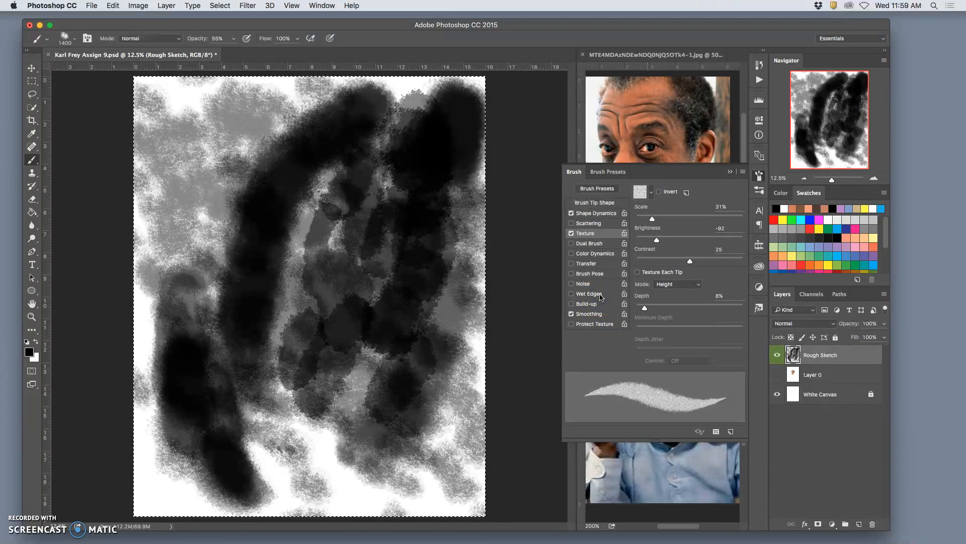
Turn Wet Edges back on for the textured brush and collapse the brush settings
left_click(601, 296)
left_click(603, 295)
left_click(591, 296)
left_click(592, 296)
left_click(591, 295)
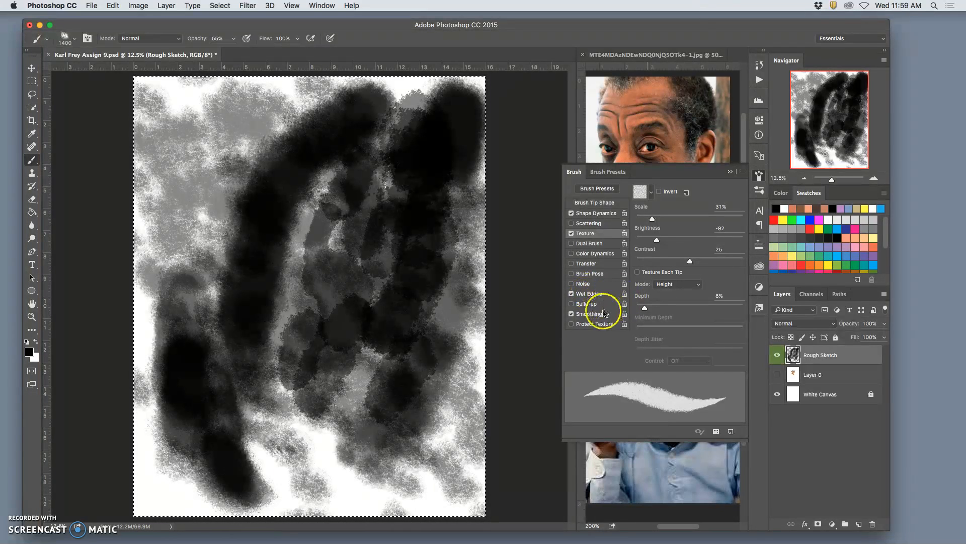
left_click(579, 314)
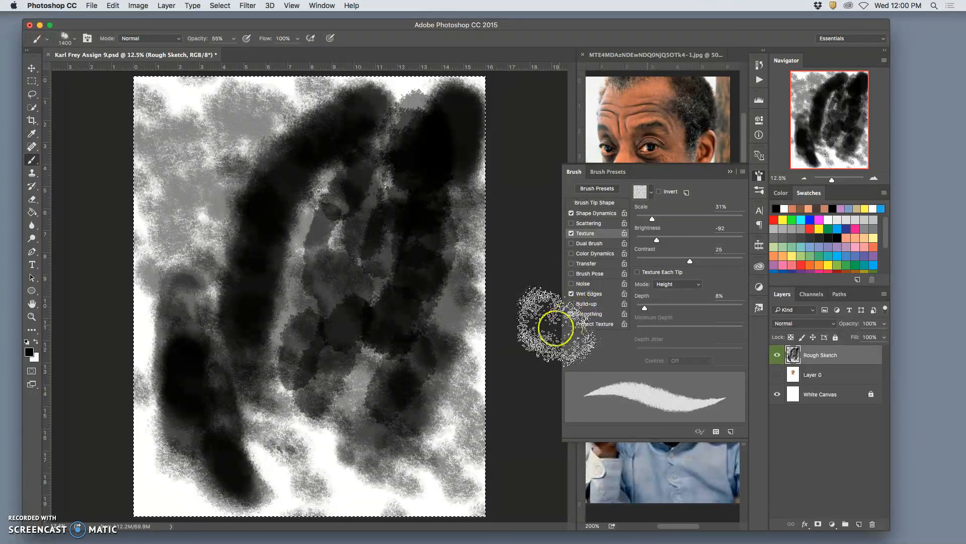
left_click(729, 172)
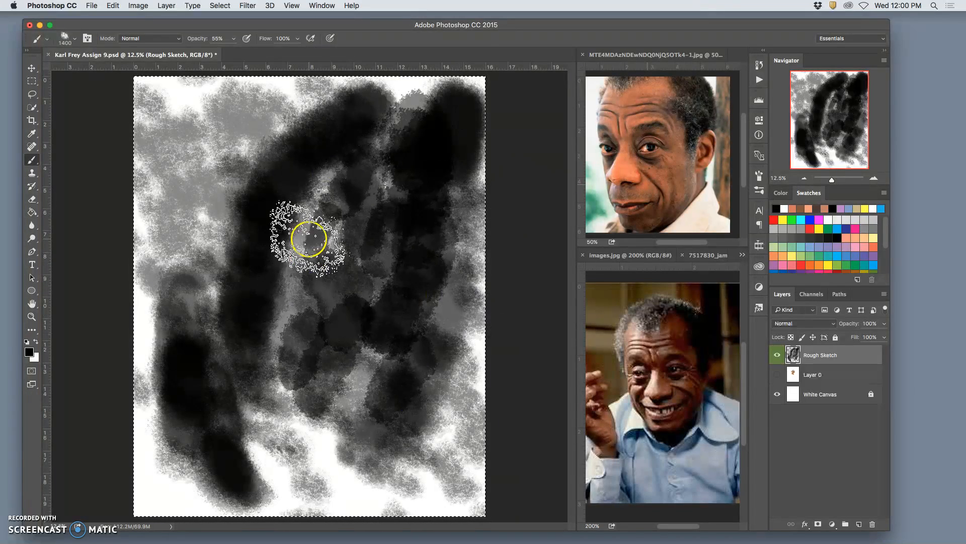
Paint one more dark test stroke down the canvas and clear everything from the Rough Sketch layer
mouse_move(211, 126)
left_mouse_down()
mouse_move(226, 257)
mouse_move(262, 287)
mouse_move(269, 278)
mouse_move(288, 356)
mouse_move(287, 242)
mouse_move(272, 206)
mouse_move(288, 281)
mouse_move(293, 245)
mouse_move(290, 293)
mouse_move(295, 225)
mouse_move(290, 306)
mouse_move(335, 359)
mouse_move(339, 421)
mouse_move(361, 464)
mouse_move(298, 338)
mouse_move(259, 215)
mouse_move(317, 397)
mouse_move(271, 206)
mouse_move(290, 284)
mouse_move(262, 350)
mouse_move(236, 256)
mouse_move(270, 350)
mouse_move(207, 214)
mouse_move(307, 419)
mouse_move(351, 387)
mouse_move(327, 345)
mouse_move(331, 440)
mouse_move(272, 384)
mouse_move(343, 485)
mouse_move(354, 476)
mouse_move(386, 492)
left_mouse_up()
key("super+a")
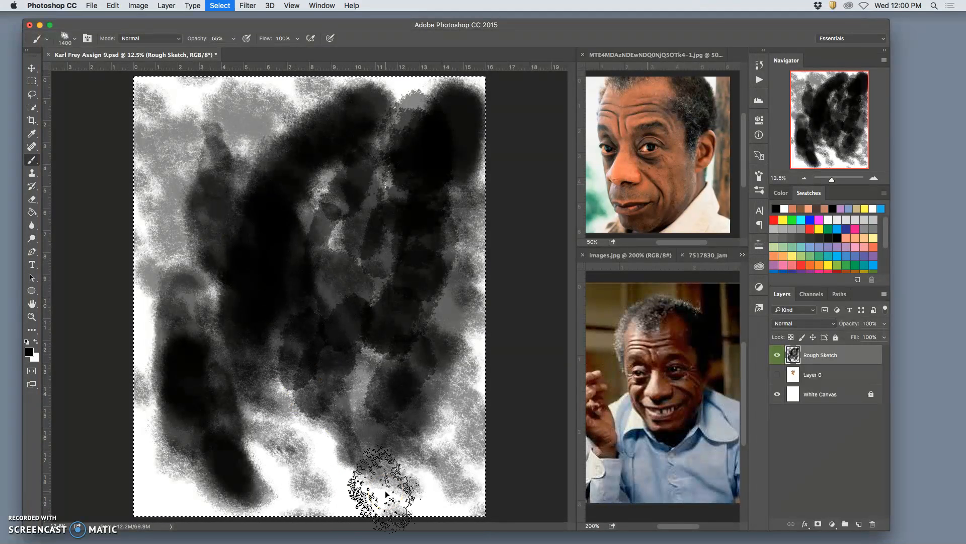
key("Delete")
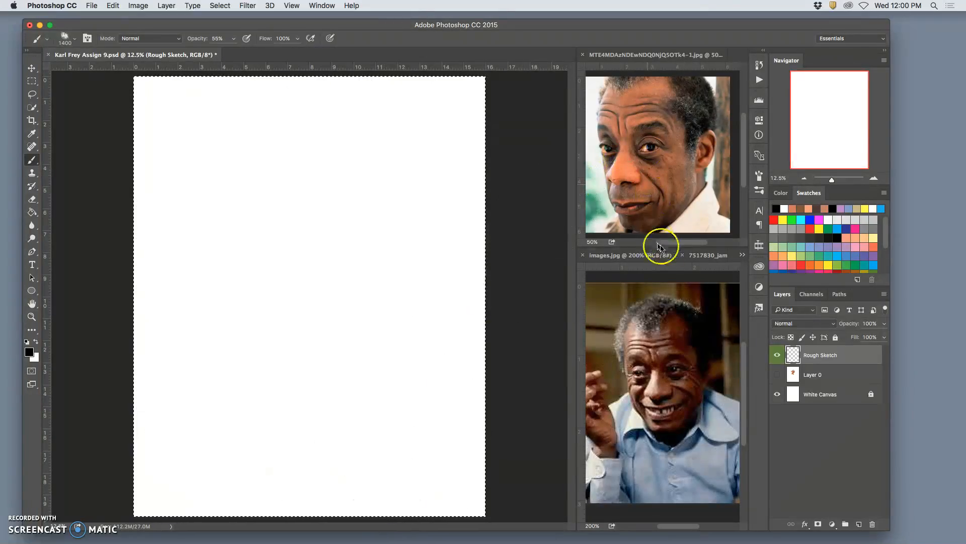
Bring up the 7517830_james-baldwin.jpg painting as reference, return to the canvas and briefly show Layer 0 to check its colour strokes
left_click(706, 255)
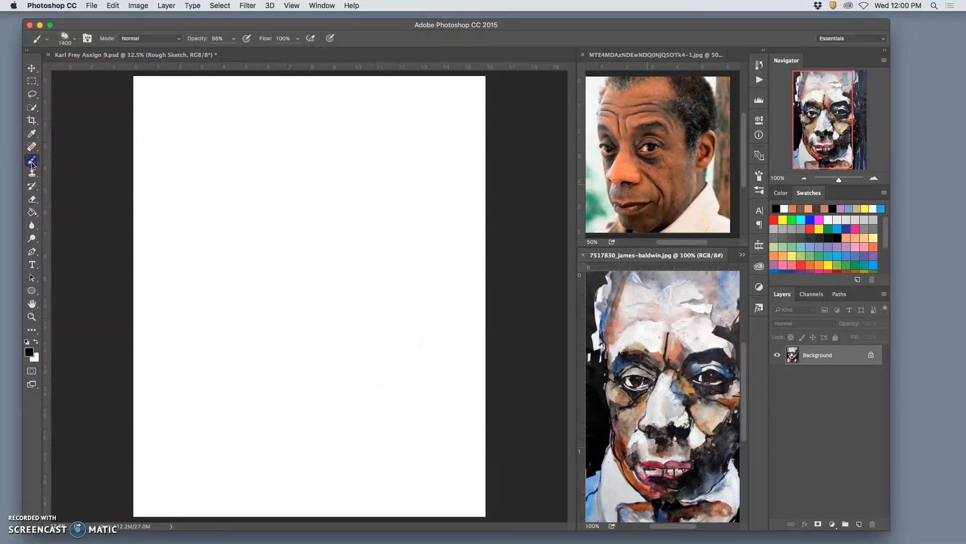
left_click(201, 69)
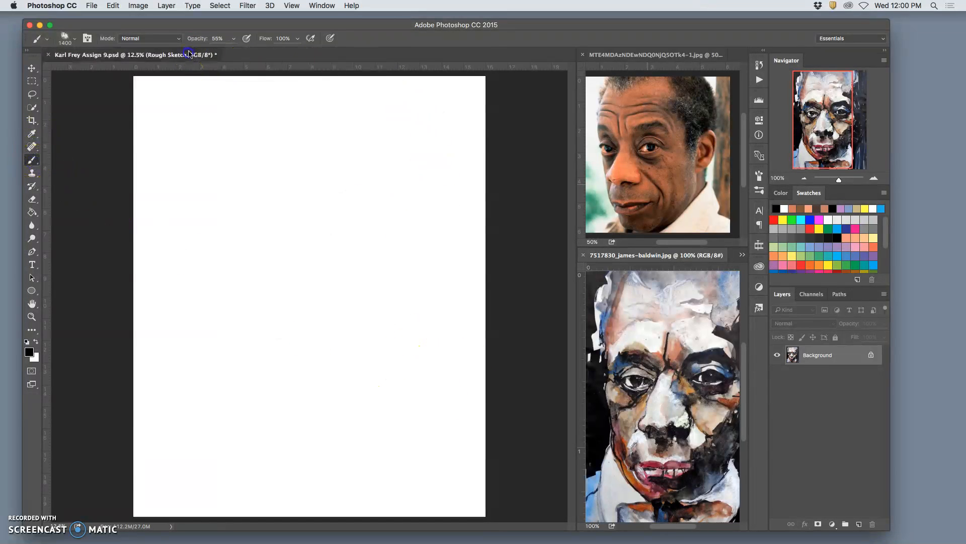
left_click(778, 375)
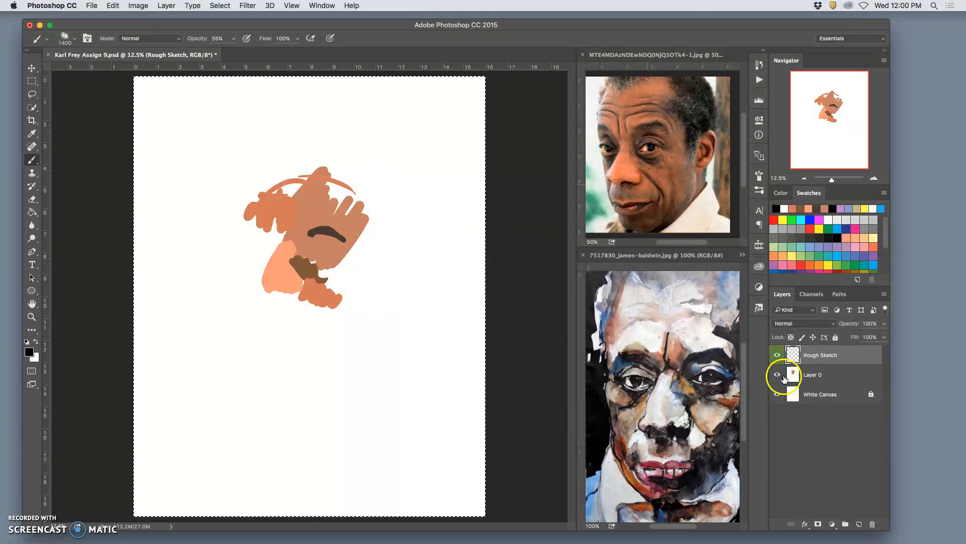
left_click(776, 375)
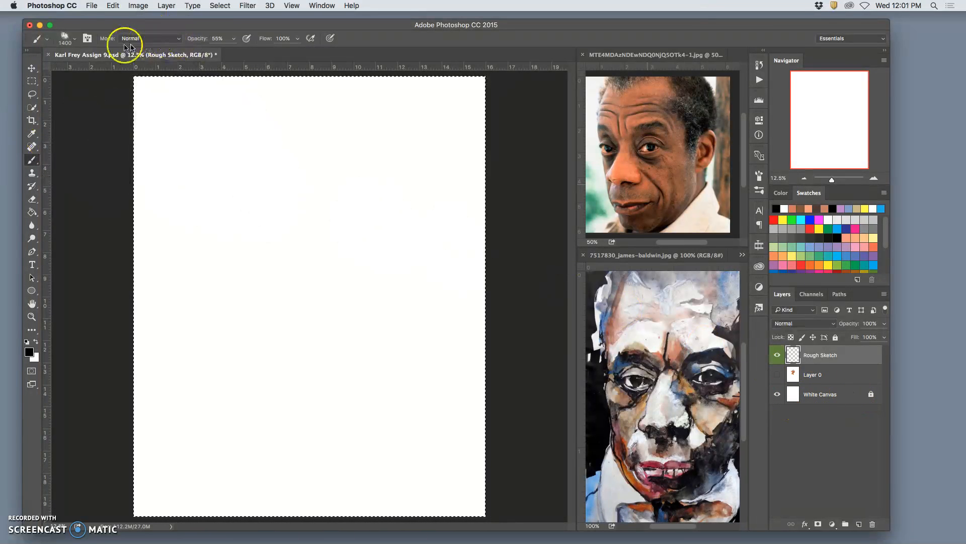
Set the brush to 800 px and 91% opacity, trying a single dab on the upper canvas and undoing it
left_click(75, 39)
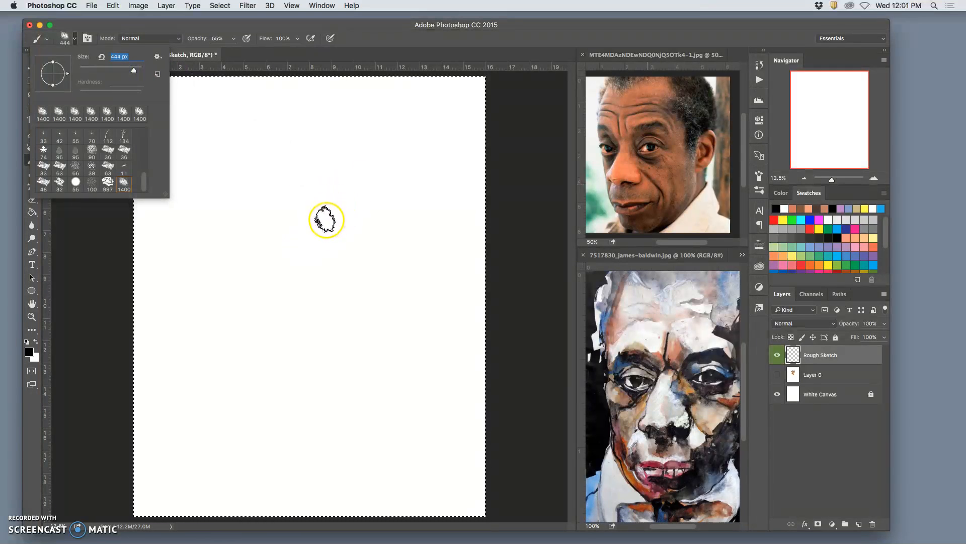
left_click(271, 169)
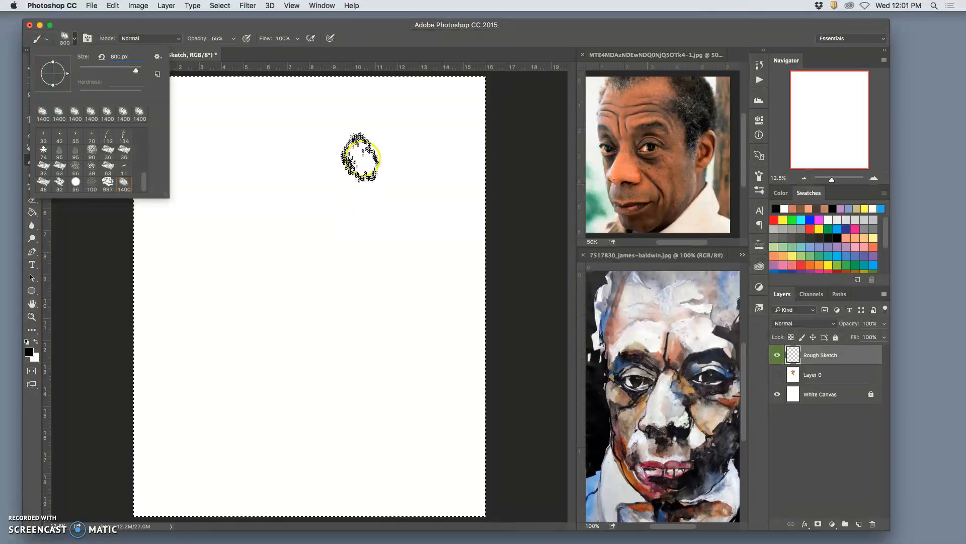
left_click(360, 158)
left_click_drag(361, 157, 362, 160)
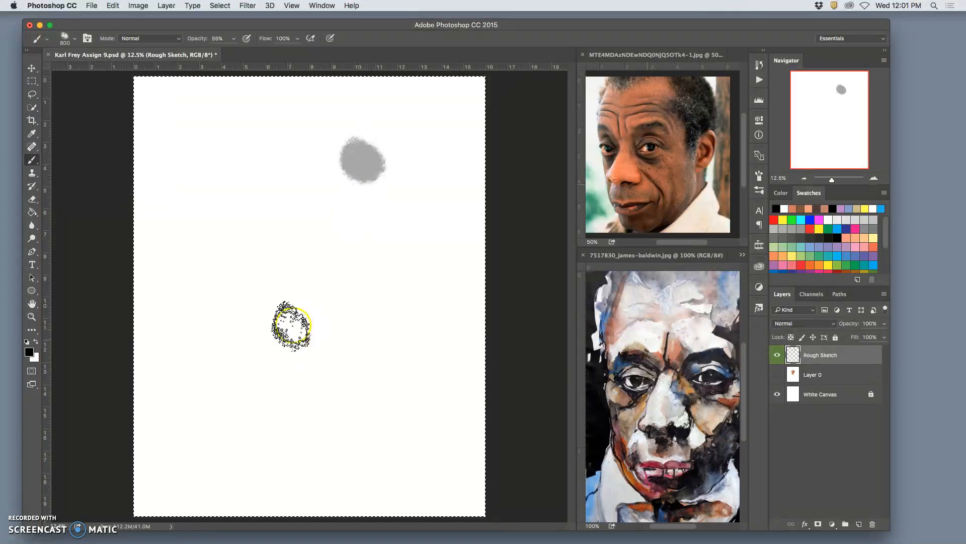
key("super+z")
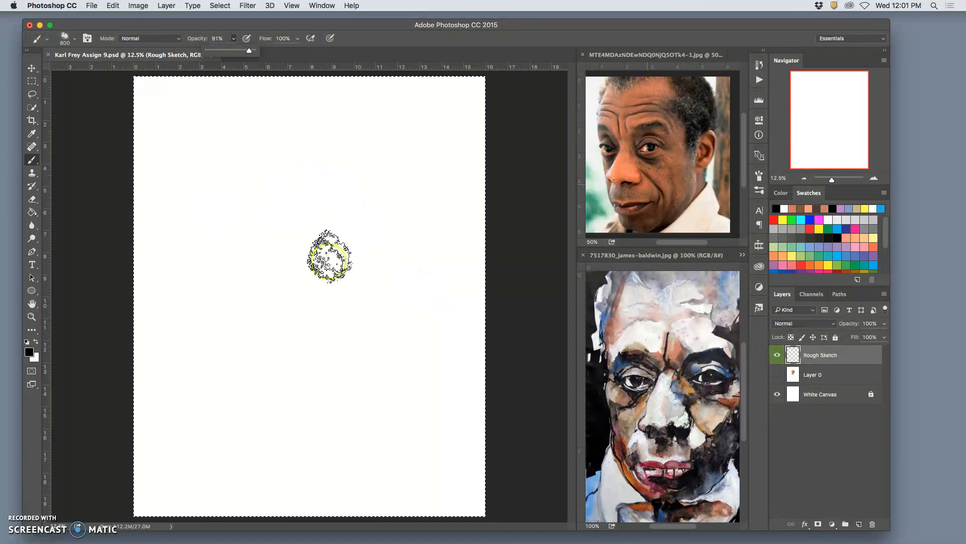
Remove the selection, rename the Rough Sketch layer as Rough Sketch Shape Painting, and leave Layer 0 hidden
key("super+d")
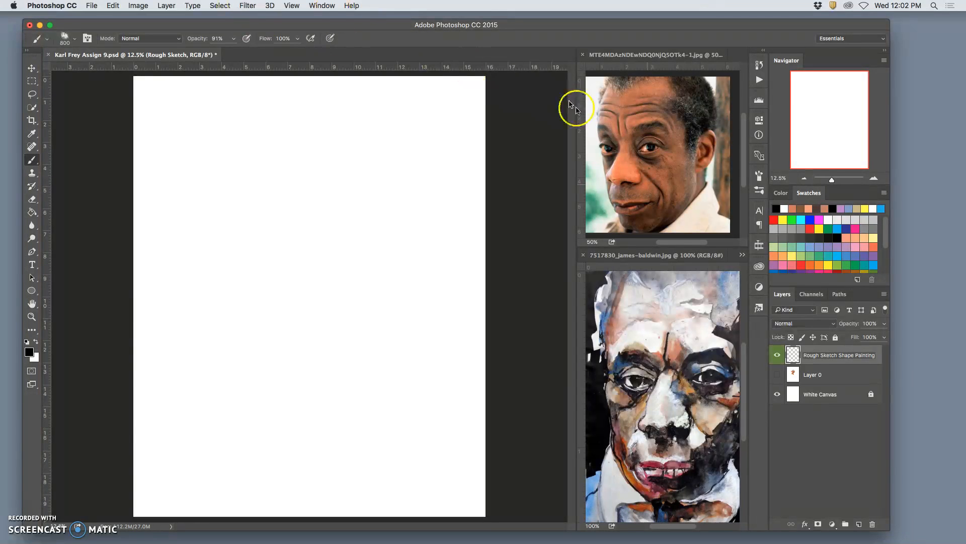
left_click(778, 376)
left_click(777, 376)
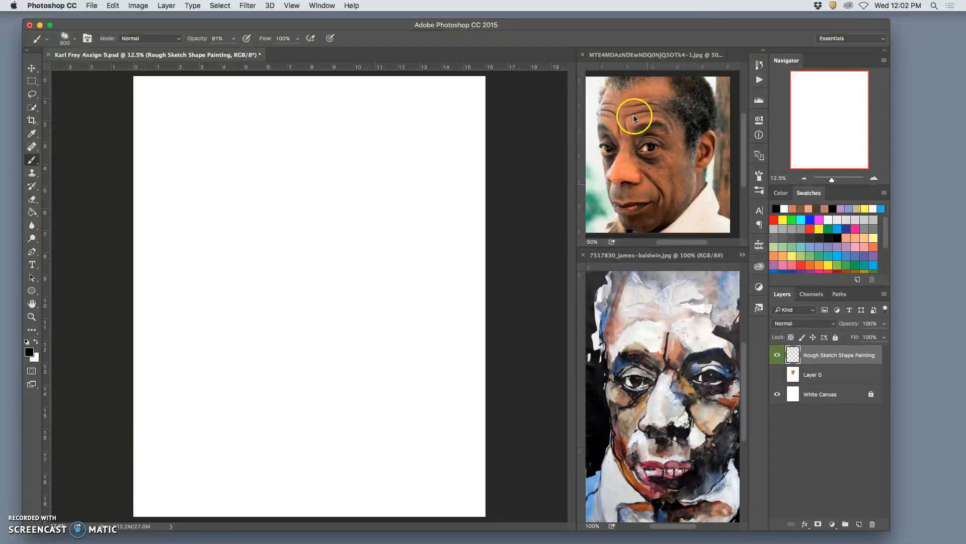
Block in the brow and nose with orange and the shaded cheek and jaw with browns sampled from the portrait photo
left_click(637, 129, "alt")
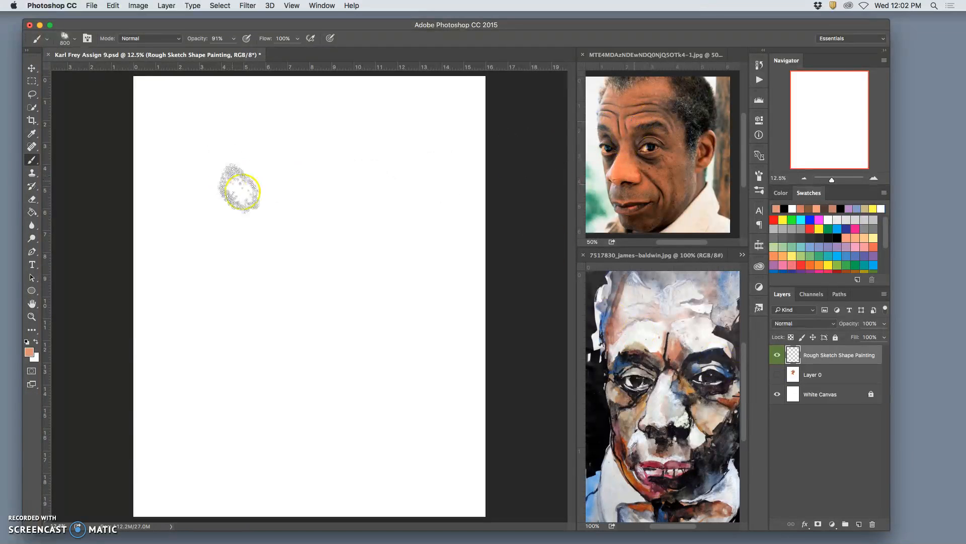
left_click_drag(219, 199, 344, 271)
mouse_move(226, 180)
left_mouse_down()
mouse_move(287, 228)
mouse_move(370, 205)
mouse_move(412, 228)
mouse_move(375, 198)
mouse_move(392, 248)
mouse_move(297, 232)
mouse_move(306, 221)
mouse_move(261, 209)
mouse_move(290, 259)
mouse_move(286, 280)
mouse_move(303, 266)
mouse_move(275, 268)
mouse_move(251, 319)
mouse_move(267, 336)
mouse_move(297, 325)
left_mouse_up()
left_click(610, 220, "alt")
left_click(651, 162, "alt")
mouse_move(311, 274)
left_mouse_down()
mouse_move(344, 334)
mouse_move(343, 354)
mouse_move(329, 344)
mouse_move(354, 329)
mouse_move(377, 288)
mouse_move(351, 249)
mouse_move(362, 237)
mouse_move(323, 235)
mouse_move(379, 256)
mouse_move(413, 225)
mouse_move(400, 250)
mouse_move(415, 300)
mouse_move(388, 353)
mouse_move(423, 227)
mouse_move(379, 399)
mouse_move(370, 326)
mouse_move(355, 381)
mouse_move(369, 392)
mouse_move(258, 442)
mouse_move(367, 406)
mouse_move(388, 409)
mouse_move(397, 397)
mouse_move(269, 436)
mouse_move(270, 457)
mouse_move(252, 425)
mouse_move(345, 431)
left_mouse_up()
Sample lip and skin tones from the photo and paint the dark mouth and light tan shapes for both eyes
left_click(640, 212, "alt")
mouse_move(257, 379)
left_mouse_down()
mouse_move(242, 384)
mouse_move(299, 386)
mouse_move(238, 384)
mouse_move(294, 392)
mouse_move(317, 378)
mouse_move(222, 382)
mouse_move(259, 406)
left_mouse_up()
left_click(628, 201, "alt")
left_click(679, 123, "alt")
left_click(650, 142, "alt")
mouse_move(286, 273)
left_mouse_down()
mouse_move(319, 254)
mouse_move(350, 261)
mouse_move(304, 260)
left_mouse_up()
mouse_move(247, 267)
left_mouse_down()
mouse_move(222, 259)
mouse_move(250, 264)
left_mouse_up()
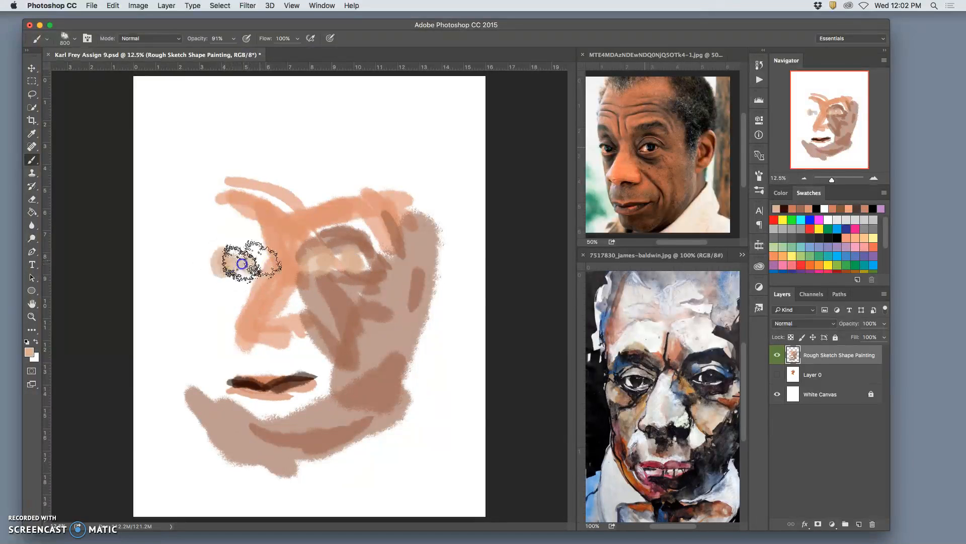
Paint both eyebrows and the mass of hair in dark greys sampled from the photo
left_click(612, 120, "alt")
mouse_move(195, 211)
left_mouse_down()
mouse_move(235, 206)
mouse_move(264, 219)
left_mouse_up()
mouse_move(366, 227)
left_mouse_down()
mouse_move(334, 218)
mouse_move(371, 222)
mouse_move(349, 214)
left_mouse_up()
left_click(696, 115, "alt")
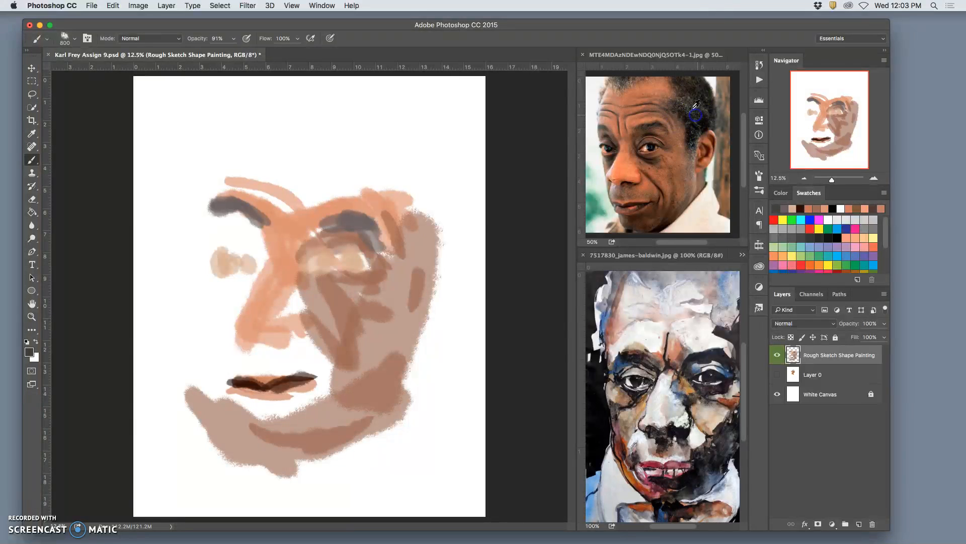
mouse_move(434, 147)
left_mouse_down()
mouse_move(391, 173)
mouse_move(382, 135)
mouse_move(352, 96)
mouse_move(362, 131)
mouse_move(273, 134)
mouse_move(281, 114)
mouse_move(233, 128)
mouse_move(218, 153)
mouse_move(260, 124)
mouse_move(262, 109)
mouse_move(322, 103)
mouse_move(304, 134)
mouse_move(262, 161)
mouse_move(266, 169)
mouse_move(323, 139)
mouse_move(299, 153)
mouse_move(308, 143)
mouse_move(416, 132)
mouse_move(385, 112)
mouse_move(378, 124)
mouse_move(427, 238)
mouse_move(345, 236)
mouse_move(420, 254)
mouse_move(425, 278)
mouse_move(417, 242)
mouse_move(406, 261)
left_mouse_up()
Add blue strokes to the temple and forehead and pale pink between the brows, using colours sampled from the reference painting
left_click(725, 369, "alt")
left_click_drag(352, 187, 299, 194)
left_click(675, 348, "alt")
mouse_move(302, 242)
left_mouse_down()
mouse_move(298, 208)
mouse_move(287, 230)
mouse_move(300, 241)
mouse_move(277, 190)
mouse_move(282, 217)
left_mouse_up()
Sample beige and grey-brown from the reference painting and shade around the left eye and down the left cheek to the mouth
left_click(630, 410, "alt")
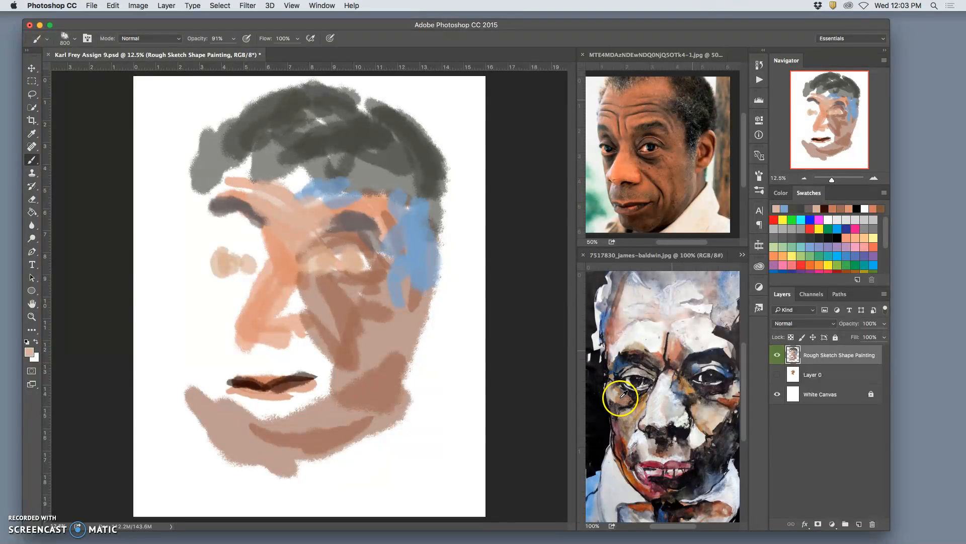
mouse_move(250, 266)
left_mouse_down()
mouse_move(252, 236)
mouse_move(266, 260)
mouse_move(252, 276)
left_mouse_up()
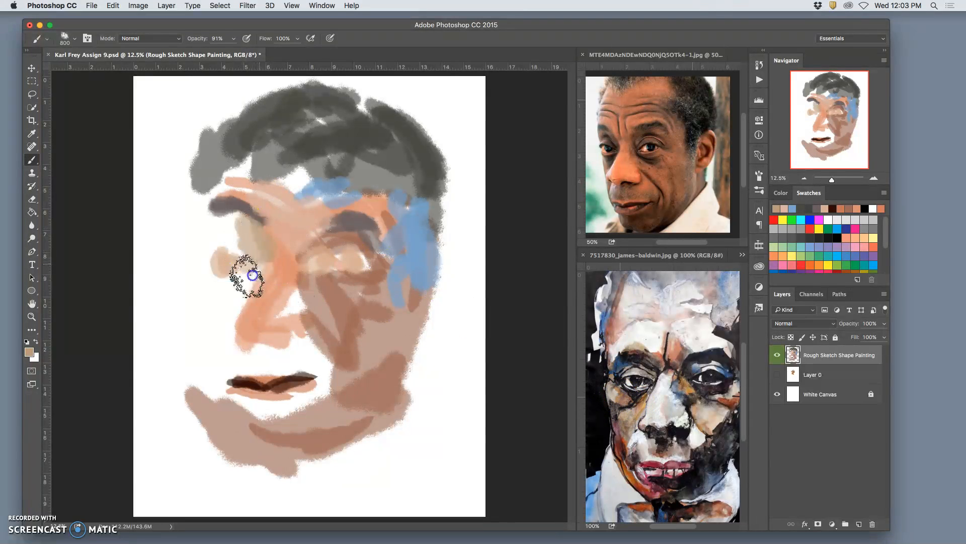
left_click(638, 376, "alt")
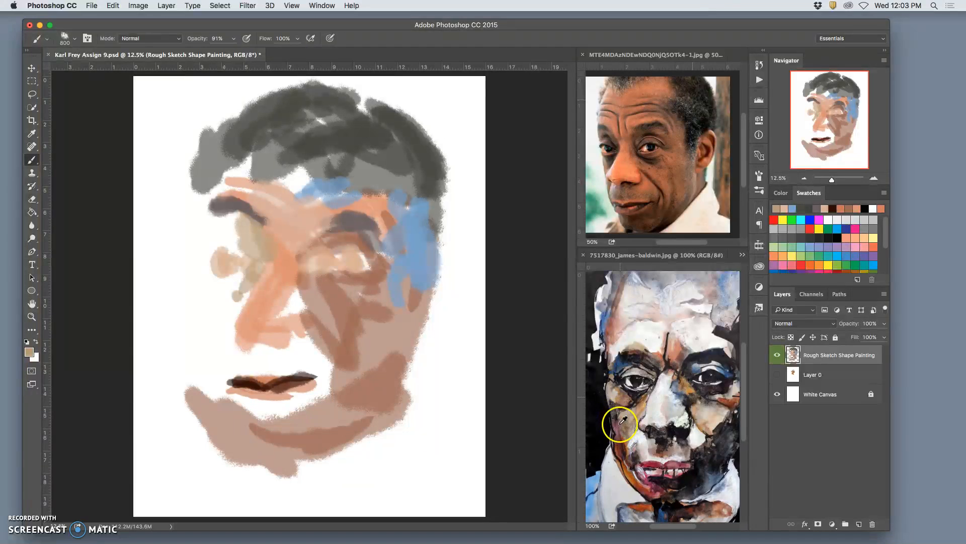
left_click(592, 415, "alt")
mouse_move(223, 270)
left_mouse_down()
mouse_move(209, 283)
mouse_move(230, 374)
mouse_move(215, 365)
mouse_move(215, 385)
mouse_move(240, 390)
left_mouse_up()
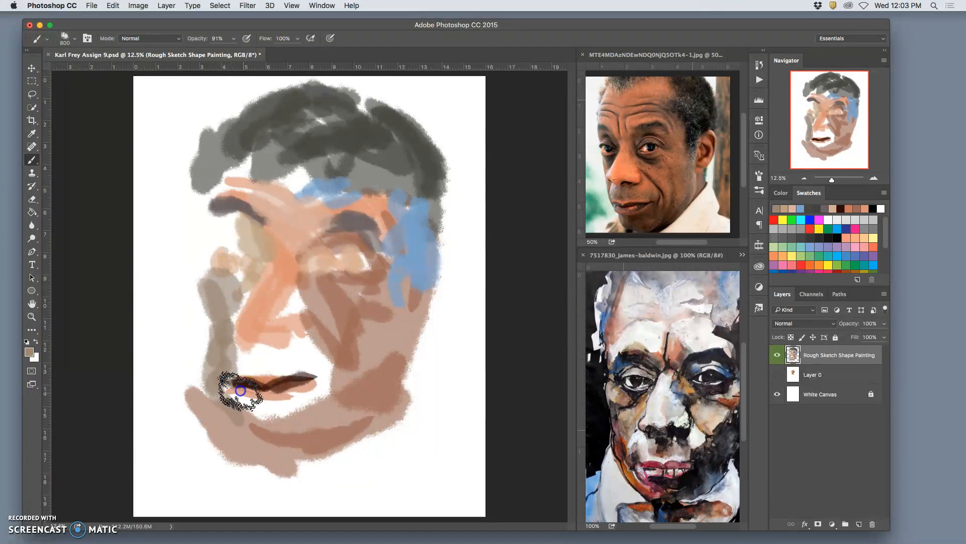
Strengthen the nose with reddish orange sampled from the photo and ochre orange sampled from the reference painting
left_click(635, 181, "alt")
mouse_move(264, 327)
left_mouse_down()
mouse_move(233, 324)
mouse_move(246, 286)
left_mouse_up()
mouse_move(275, 250)
left_mouse_down()
mouse_move(270, 324)
mouse_move(307, 324)
left_mouse_up()
left_click(635, 446, "alt")
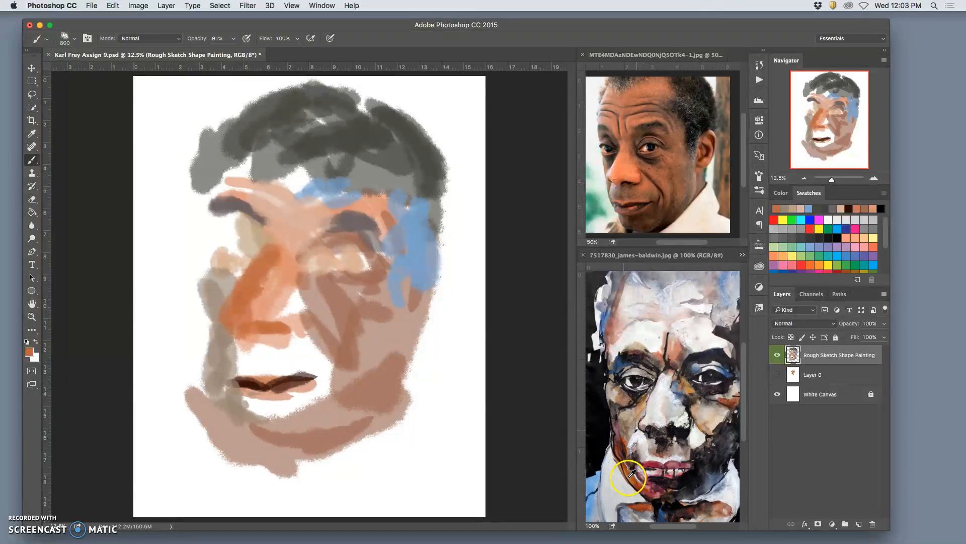
mouse_move(323, 274)
left_mouse_down()
mouse_move(305, 314)
mouse_move(296, 300)
mouse_move(296, 330)
mouse_move(288, 325)
mouse_move(297, 298)
mouse_move(287, 321)
mouse_move(284, 303)
mouse_move(287, 331)
mouse_move(251, 335)
left_mouse_up()
Sample the dark brown of the painted mouth and add the two nostrils beneath the nose
left_click(292, 385, "alt")
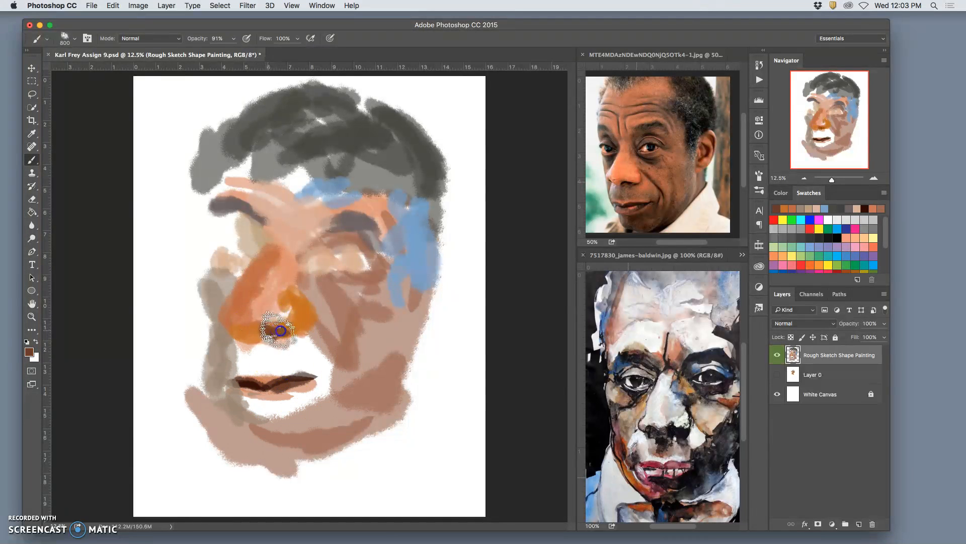
left_click_drag(285, 331, 288, 336)
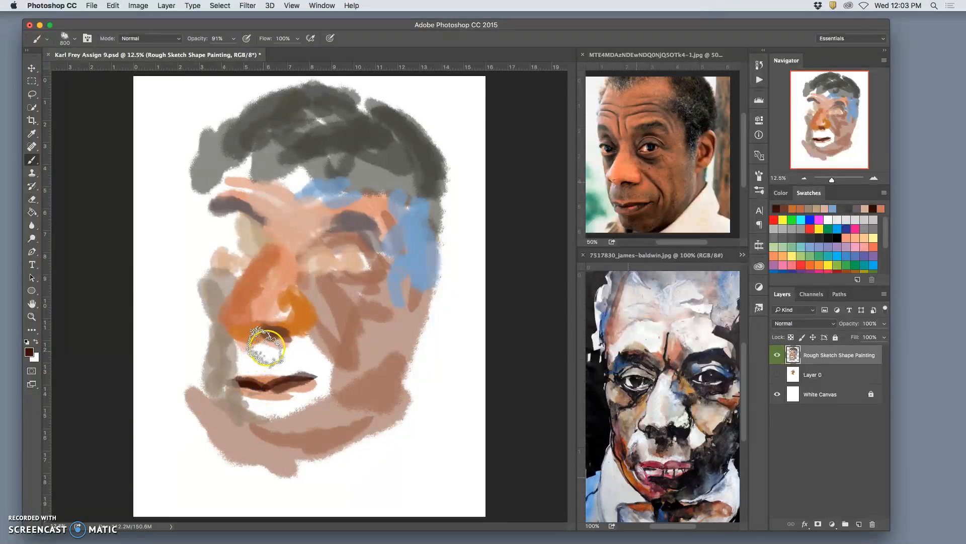
left_click(238, 336)
Define the eyes, eyebrows and forehead wrinkles with dark brown strokes, resampling a grey-brown from the photo's eye
left_click_drag(253, 235, 239, 262)
mouse_move(245, 229)
left_mouse_down()
mouse_move(214, 229)
mouse_move(198, 250)
mouse_move(253, 254)
mouse_move(227, 243)
mouse_move(245, 244)
mouse_move(245, 263)
left_mouse_up()
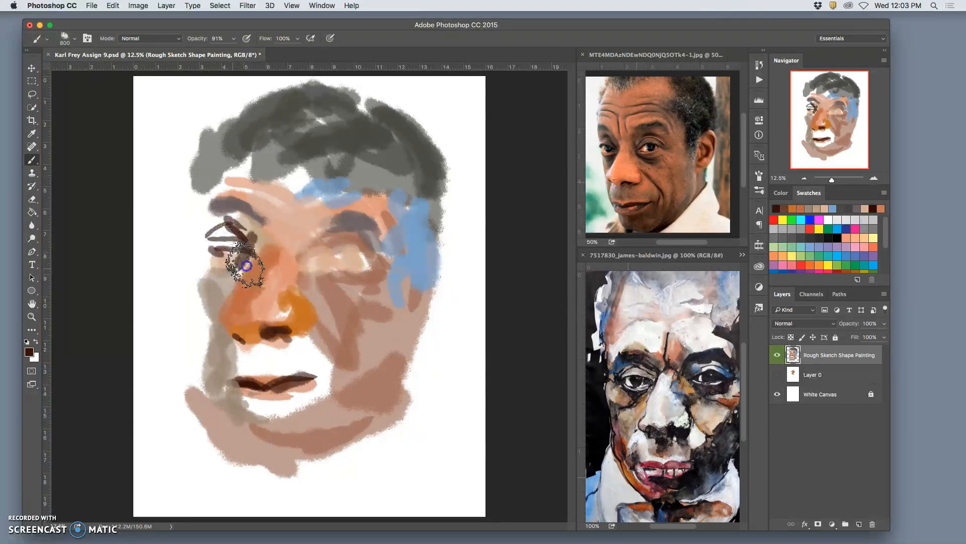
left_click(615, 149, "alt")
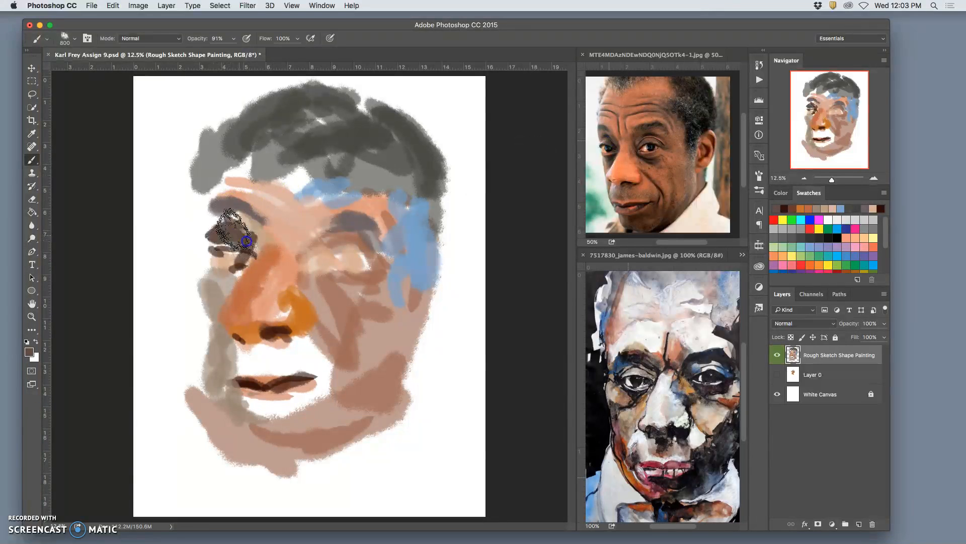
left_click(348, 271)
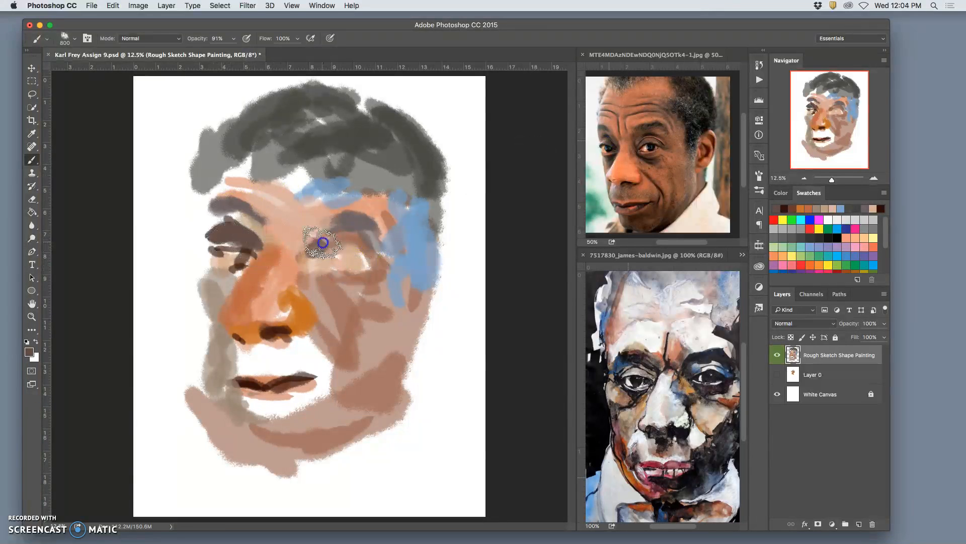
mouse_move(348, 225)
left_mouse_down()
mouse_move(309, 231)
mouse_move(360, 217)
mouse_move(371, 229)
mouse_move(295, 232)
mouse_move(369, 221)
mouse_move(268, 251)
mouse_move(254, 203)
mouse_move(259, 229)
mouse_move(279, 204)
mouse_move(282, 230)
mouse_move(296, 199)
mouse_move(364, 190)
mouse_move(382, 202)
mouse_move(381, 222)
mouse_move(316, 179)
mouse_move(214, 187)
mouse_move(254, 182)
mouse_move(250, 213)
mouse_move(250, 200)
mouse_move(221, 201)
mouse_move(233, 201)
mouse_move(254, 245)
mouse_move(256, 204)
mouse_move(272, 226)
left_mouse_up()
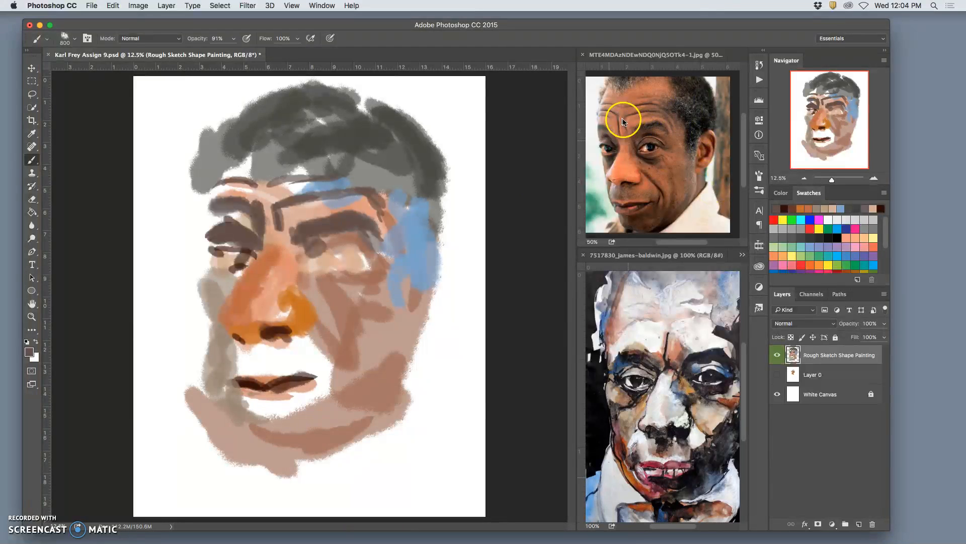
Draw grey-brown contour lines for the right cheek fold, the side of the nose and the left edge of the face
mouse_move(318, 315)
left_mouse_down()
mouse_move(376, 368)
mouse_move(315, 312)
mouse_move(375, 373)
mouse_move(364, 351)
mouse_move(371, 383)
mouse_move(348, 368)
mouse_move(339, 398)
mouse_move(318, 379)
left_mouse_up()
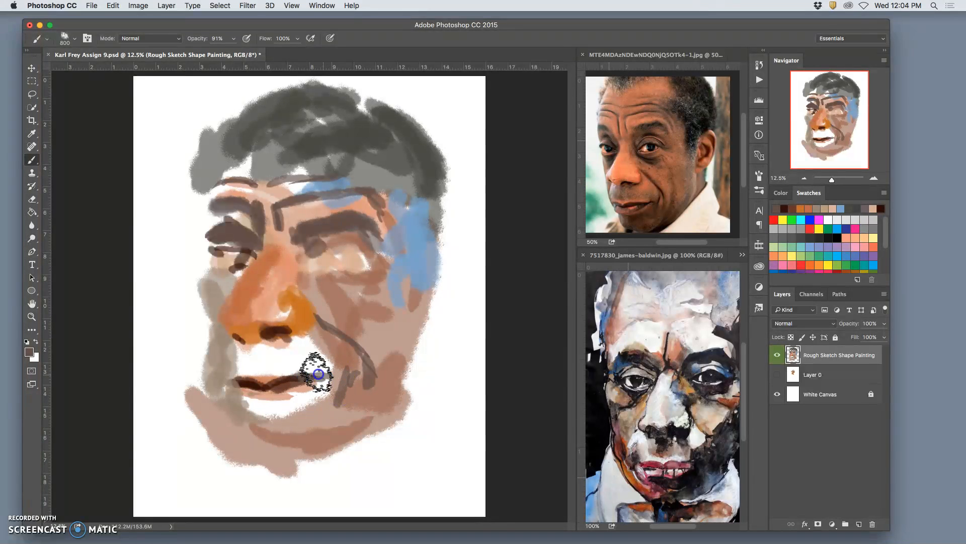
left_click_drag(231, 338, 249, 348)
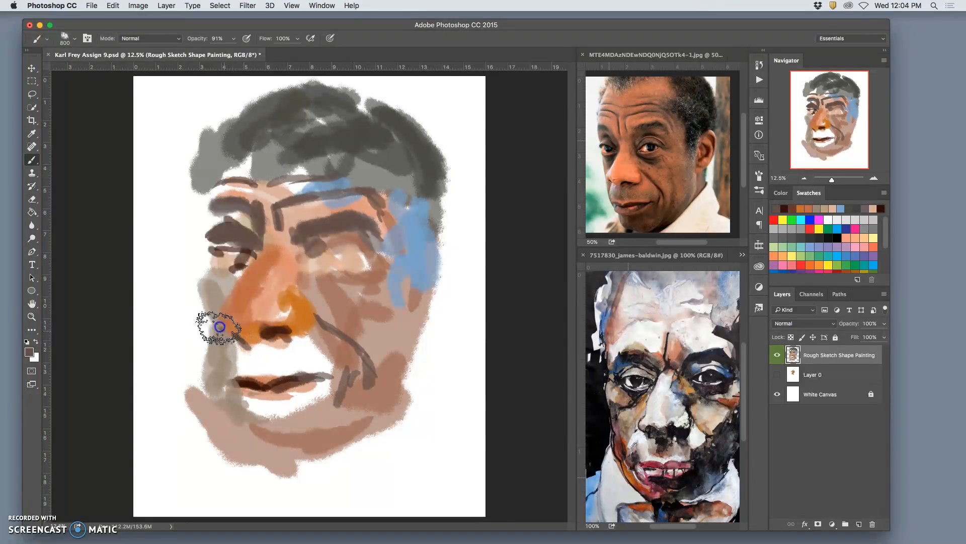
left_click_drag(241, 275, 221, 303)
left_click_drag(251, 252, 242, 267)
mouse_move(204, 296)
left_mouse_down()
mouse_move(208, 266)
mouse_move(213, 302)
mouse_move(221, 259)
mouse_move(218, 232)
mouse_move(202, 245)
mouse_move(203, 217)
mouse_move(201, 227)
mouse_move(215, 191)
mouse_move(204, 239)
left_mouse_up()
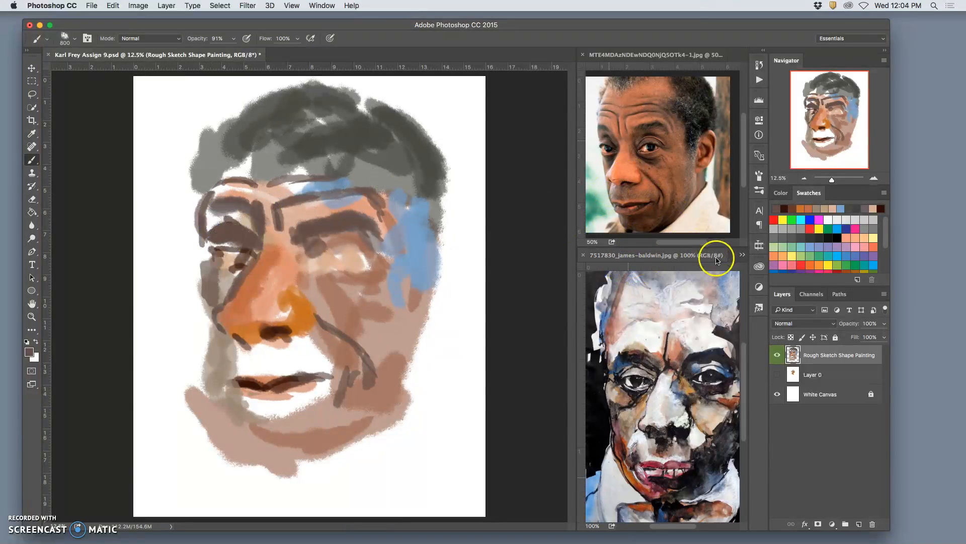
left_click(742, 255)
left_click(701, 256)
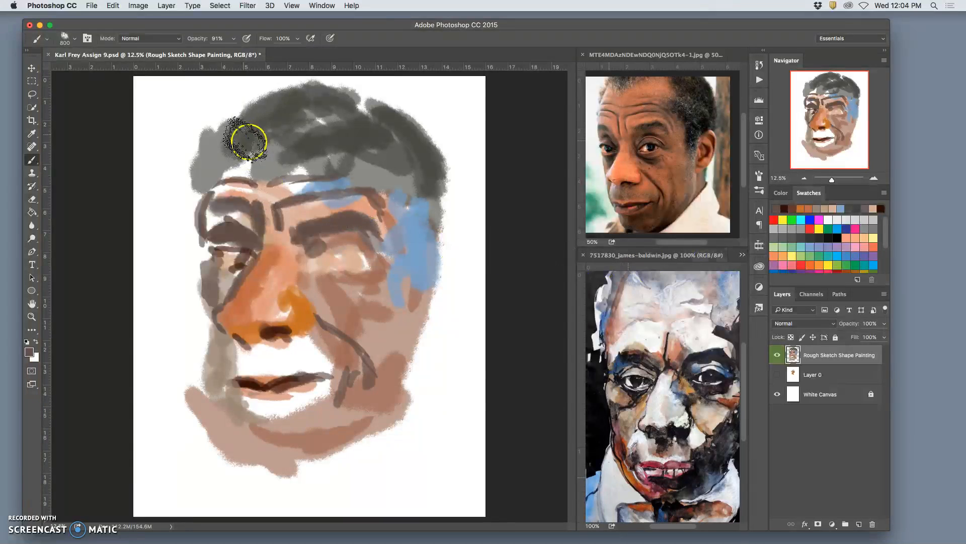
Fill the left side of the forehead with sampled peach and white, and paint the ear at the right in peach
left_click(280, 242, "alt")
mouse_move(227, 168)
left_mouse_down()
mouse_move(248, 133)
mouse_move(240, 155)
mouse_move(251, 178)
mouse_move(259, 137)
mouse_move(272, 156)
mouse_move(270, 171)
mouse_move(239, 134)
mouse_move(225, 136)
mouse_move(231, 129)
mouse_move(203, 184)
left_mouse_up()
left_click(298, 190, "alt")
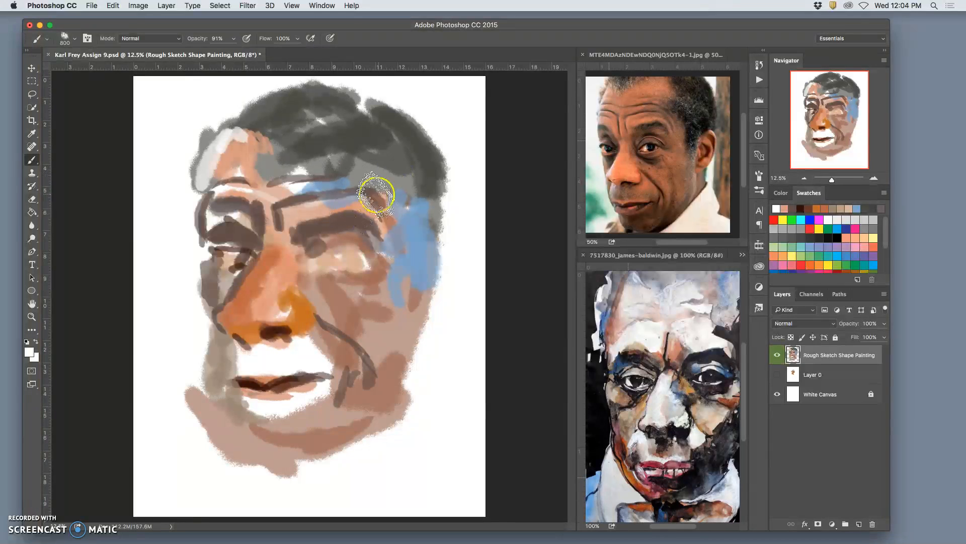
left_click(300, 272, "alt")
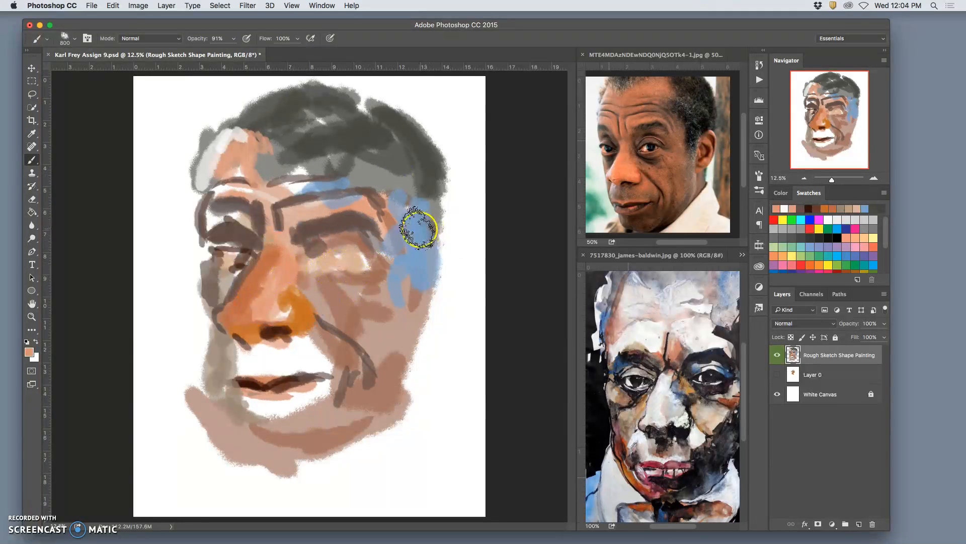
mouse_move(436, 233)
left_mouse_down()
mouse_move(446, 266)
mouse_move(449, 245)
mouse_move(422, 298)
mouse_move(440, 229)
mouse_move(434, 285)
mouse_move(431, 229)
mouse_move(415, 306)
mouse_move(388, 279)
left_mouse_up()
Add blue patches to the hairline and temple, and paint the sideburn in near-black sampled from the photo's hair
left_click(305, 130, "alt")
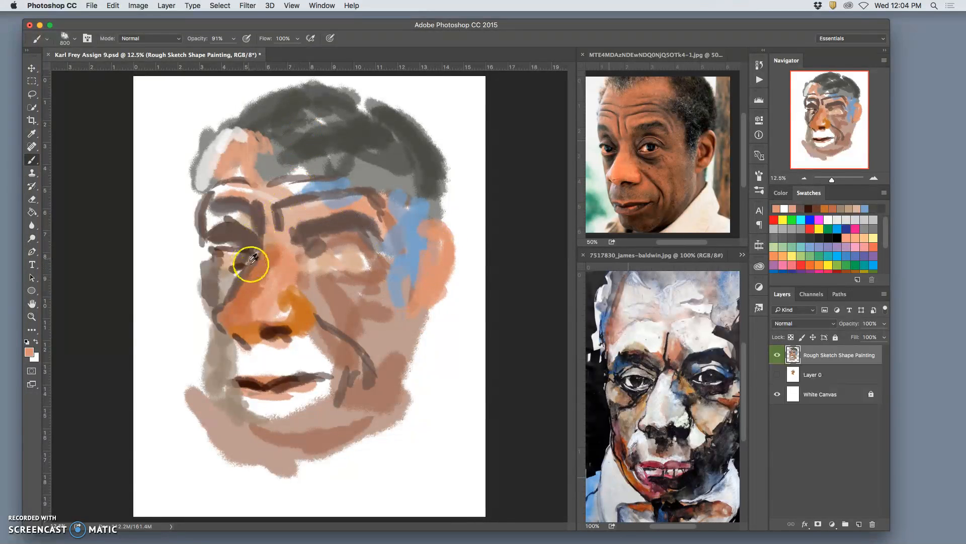
left_click(272, 330, "alt")
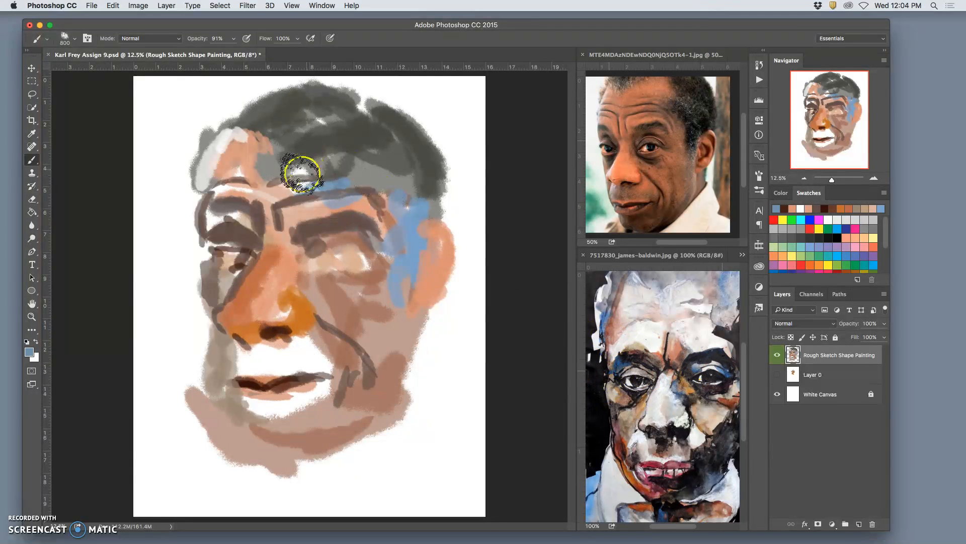
mouse_move(282, 143)
left_mouse_down()
mouse_move(255, 120)
mouse_move(280, 157)
mouse_move(306, 129)
mouse_move(382, 153)
mouse_move(390, 172)
mouse_move(423, 183)
mouse_move(424, 171)
mouse_move(422, 207)
left_mouse_up()
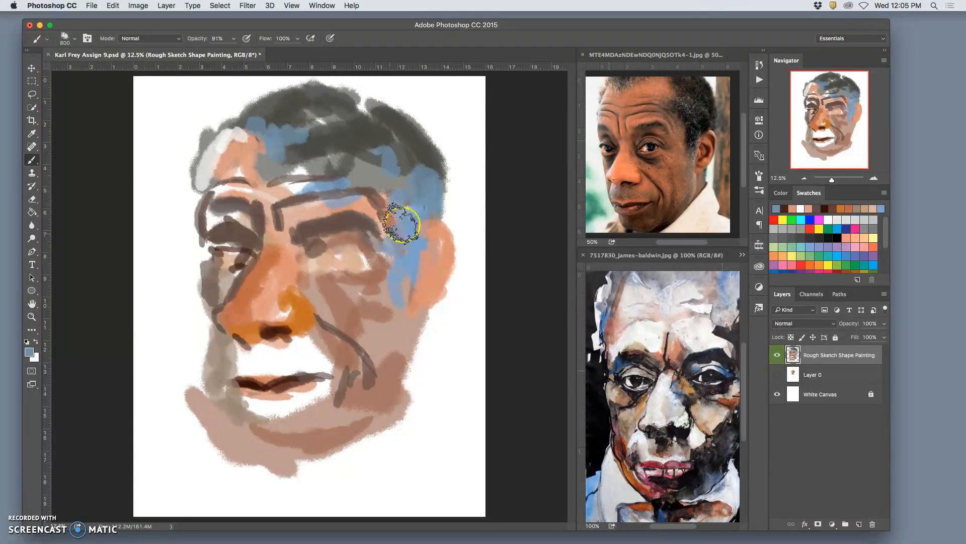
left_click(694, 110, "alt")
mouse_move(393, 210)
left_mouse_down()
mouse_move(398, 215)
mouse_move(398, 200)
mouse_move(412, 222)
mouse_move(392, 219)
mouse_move(400, 215)
mouse_move(389, 237)
left_mouse_up()
left_click_drag(339, 376, 349, 395)
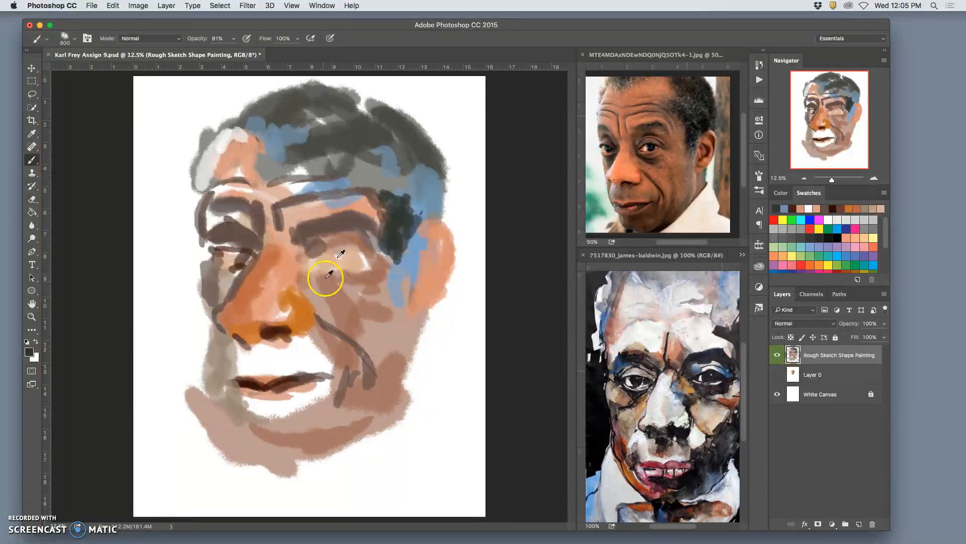
Warm the areas beneath both eyes with reddish orange and brown sampled from the photo's face
left_click(667, 167, "alt")
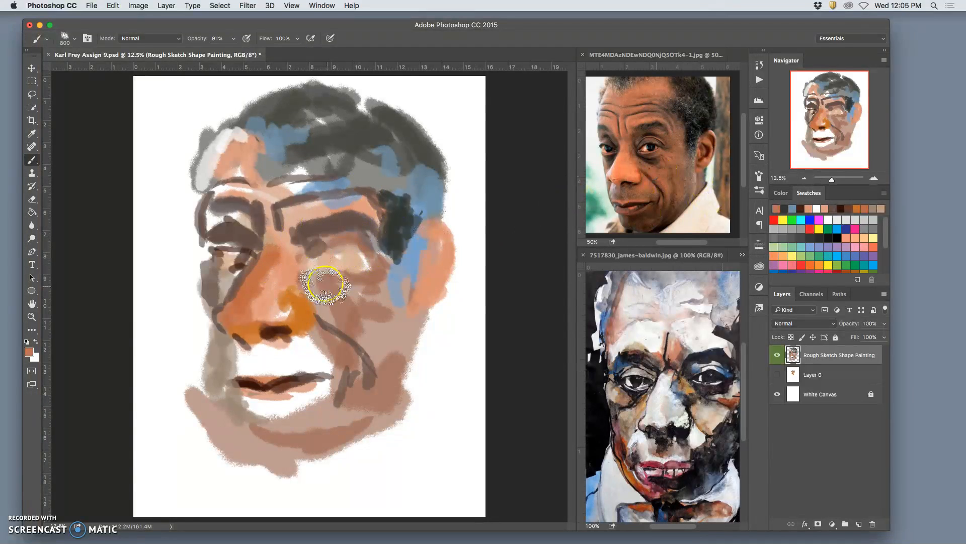
left_click(654, 151, "alt")
mouse_move(335, 269)
left_mouse_down()
mouse_move(365, 264)
mouse_move(348, 274)
left_mouse_up()
mouse_move(248, 249)
left_mouse_down()
mouse_move(211, 268)
mouse_move(230, 267)
left_mouse_up()
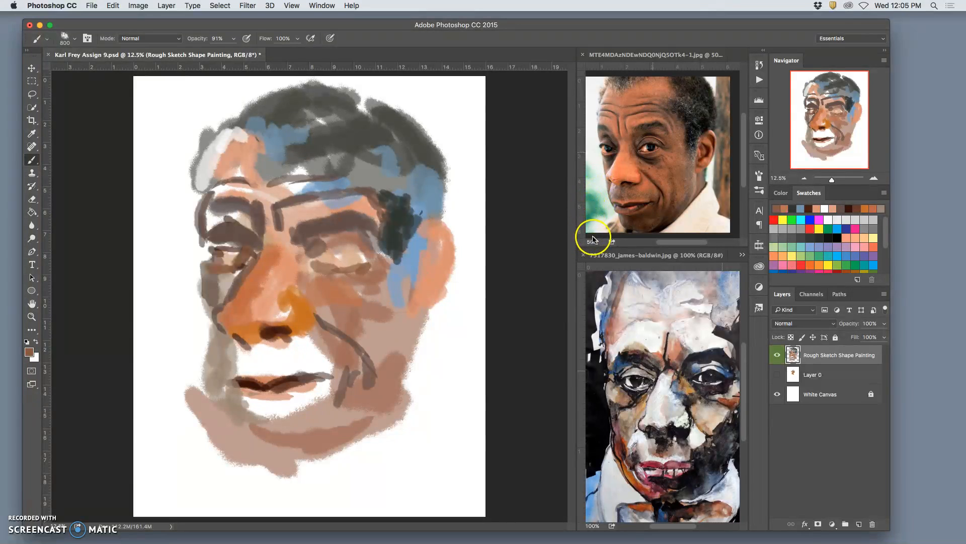
Paint the lips with reddish brown and fill the area around the mouth with pale mauve-grey, both sampled from the photo
left_click(641, 208, "alt")
mouse_move(248, 371)
left_mouse_down()
mouse_move(276, 386)
mouse_move(303, 387)
mouse_move(251, 399)
mouse_move(243, 389)
mouse_move(266, 388)
mouse_move(245, 382)
left_mouse_up()
left_click(623, 188, "alt")
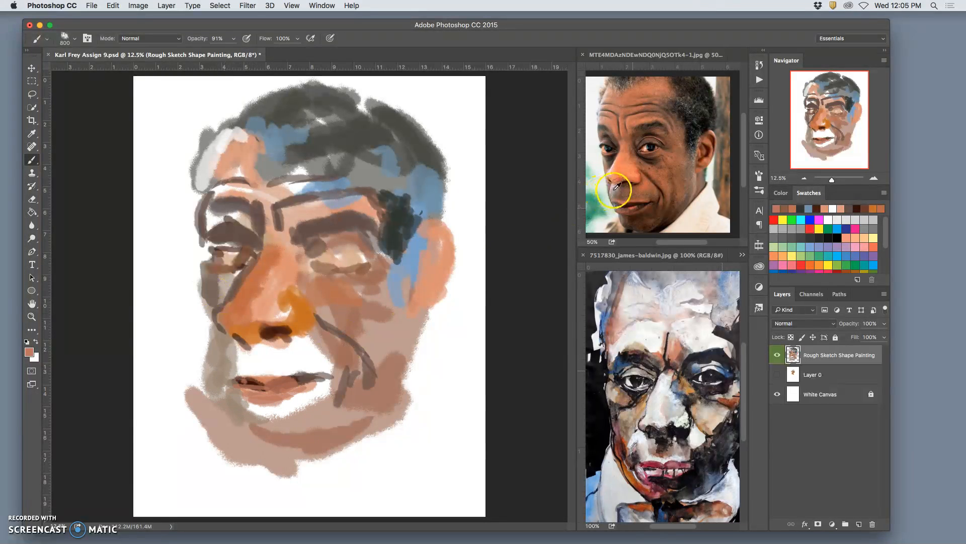
mouse_move(238, 338)
left_mouse_down()
mouse_move(227, 359)
mouse_move(234, 350)
mouse_move(259, 357)
mouse_move(287, 347)
mouse_move(318, 353)
mouse_move(334, 373)
mouse_move(280, 417)
mouse_move(242, 424)
mouse_move(258, 444)
mouse_move(233, 422)
left_mouse_up()
Outline the lower chin in near-black sampled from the sideburn, and cover the chin and jaw with brown sampled from the photo
left_click(397, 215, "alt")
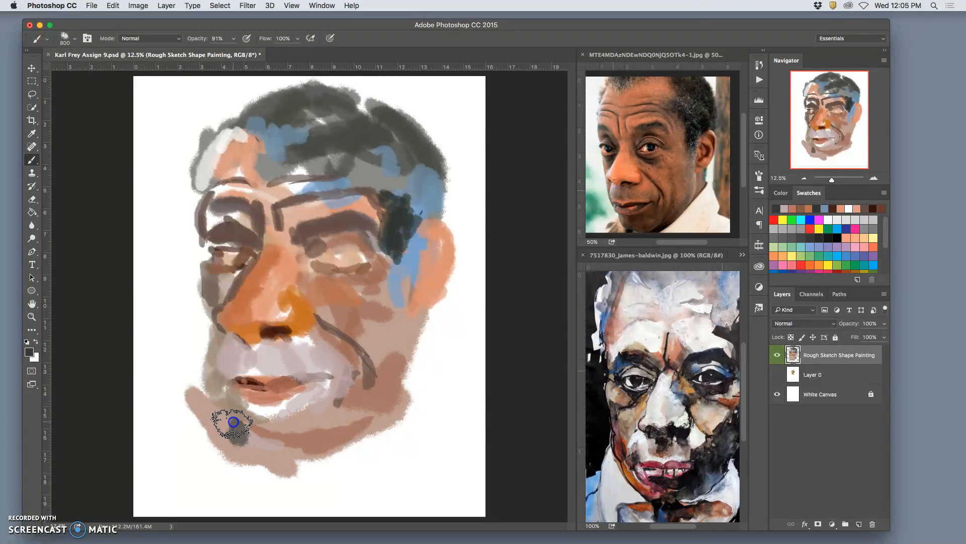
mouse_move(262, 454)
left_mouse_down()
mouse_move(297, 454)
mouse_move(296, 464)
mouse_move(330, 446)
left_mouse_up()
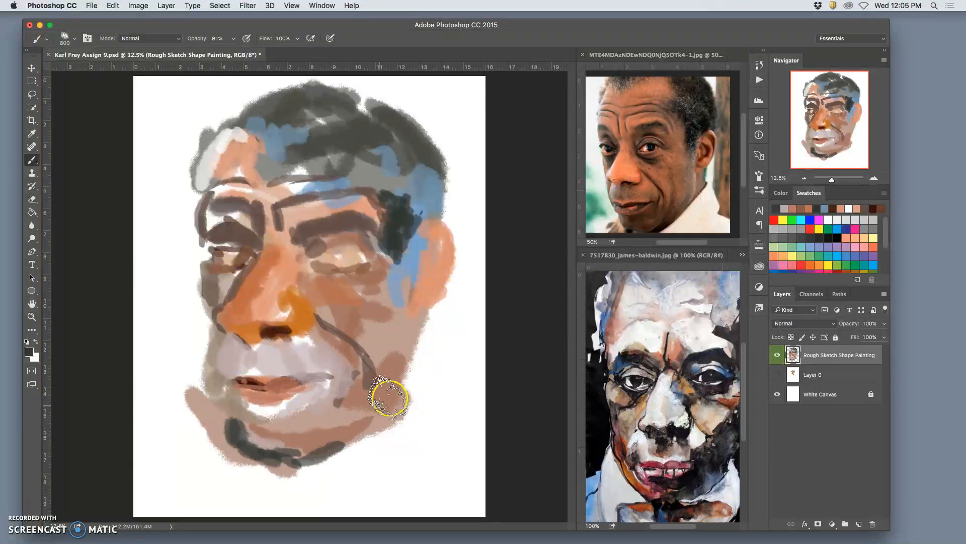
left_click(681, 201, "alt")
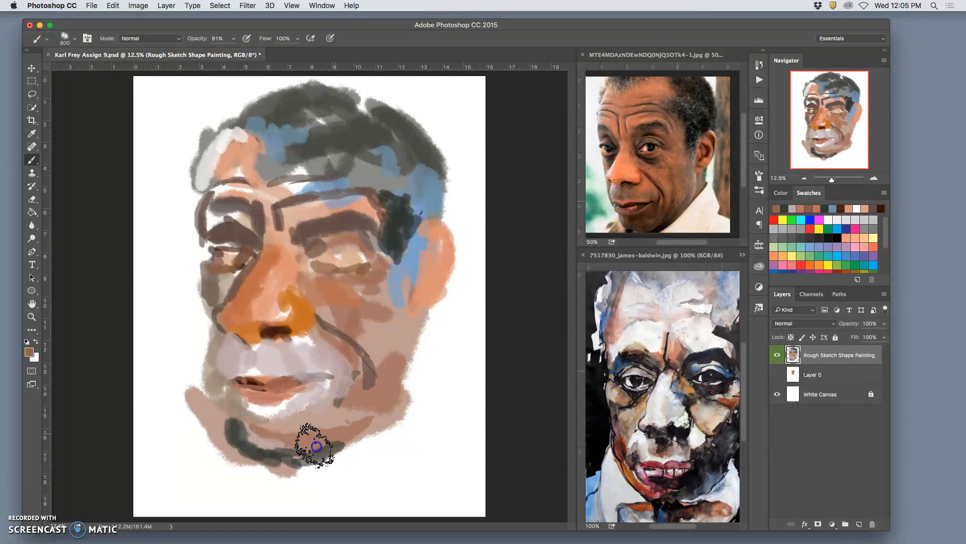
mouse_move(303, 448)
left_mouse_down()
mouse_move(238, 434)
mouse_move(220, 388)
mouse_move(238, 432)
mouse_move(221, 405)
mouse_move(220, 383)
left_mouse_up()
left_click_drag(429, 247, 425, 217)
Darken the hair at the temple with the sideburn's near-black and add a sampled white highlight to the right eye
left_click(412, 218, "alt")
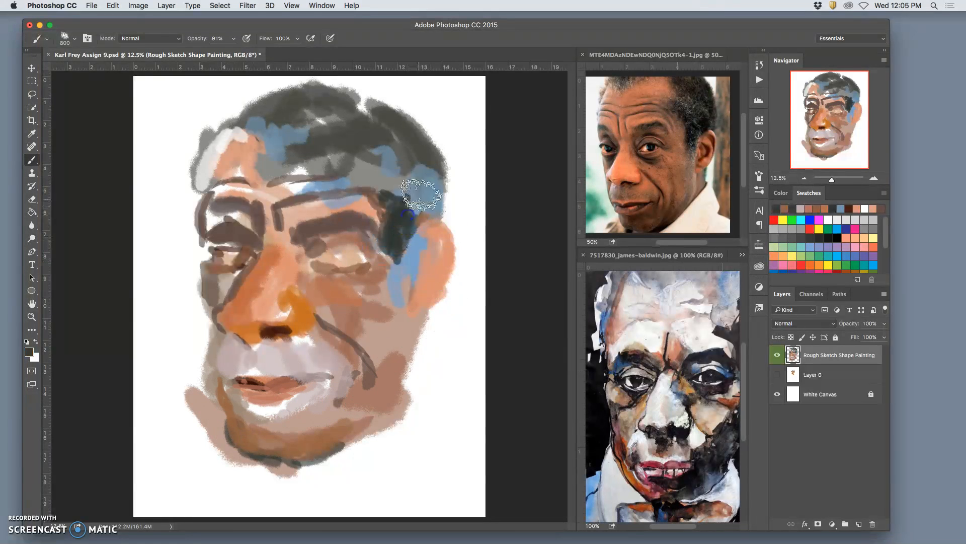
left_click_drag(378, 190, 368, 174)
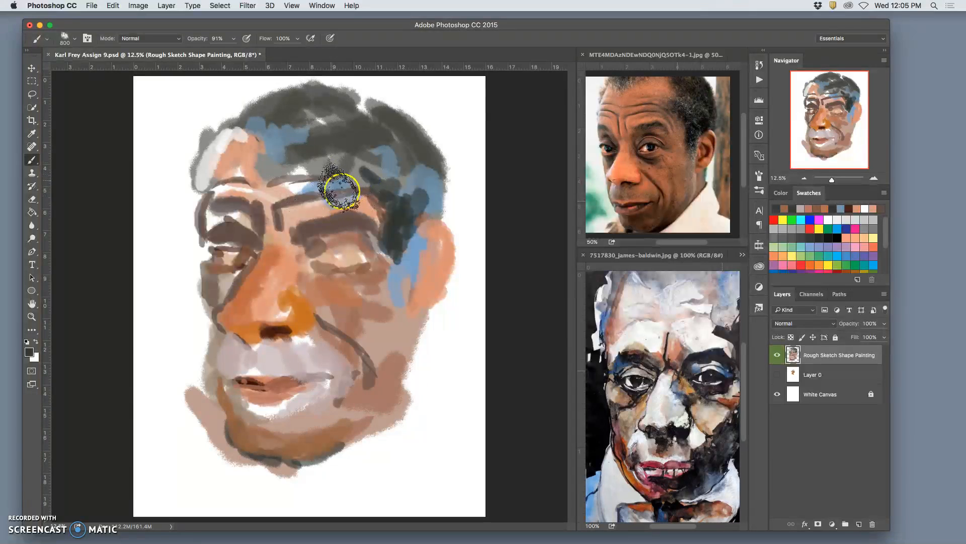
left_click(297, 188, "alt")
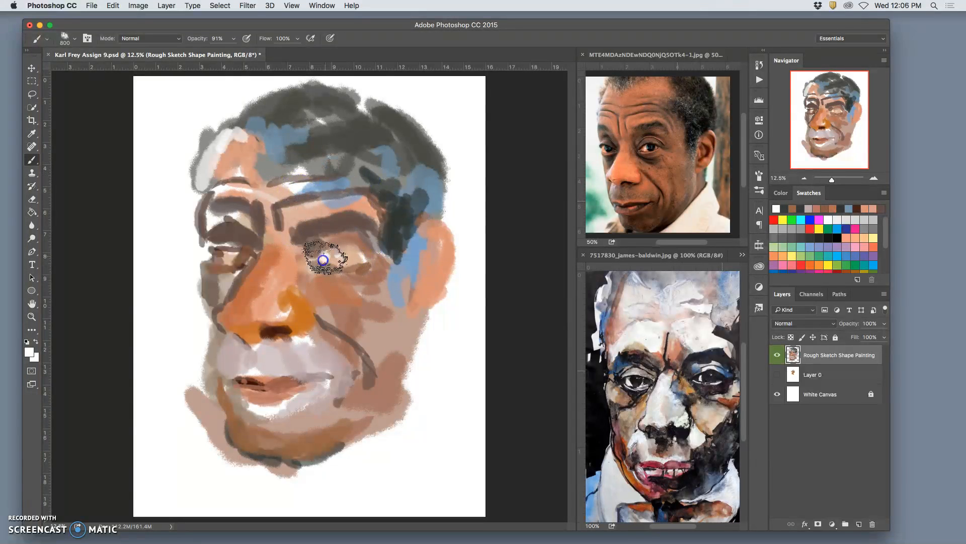
Add a layer above White Canvas, fill it with mid gray, and compare the portrait against the gray and white backgrounds
left_click(777, 394)
left_click(849, 397)
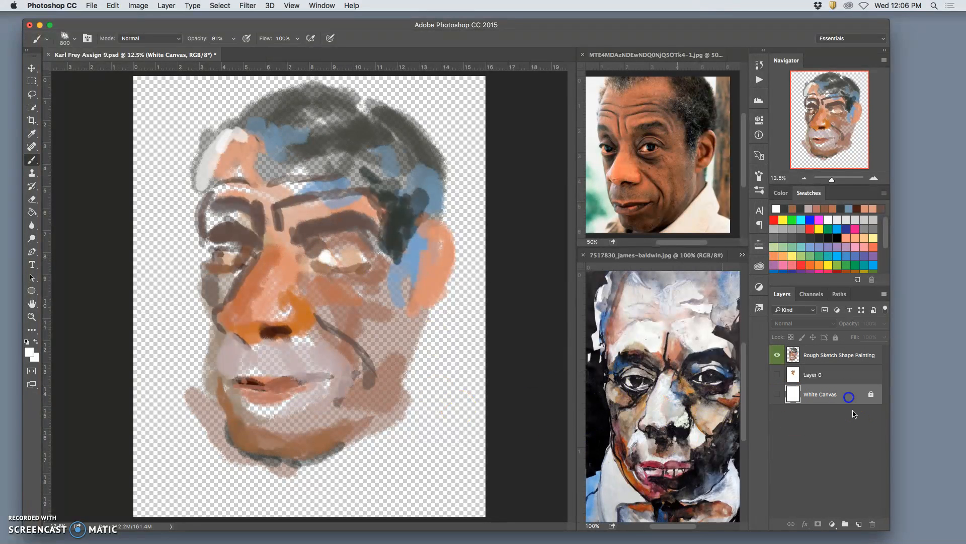
left_click(860, 525)
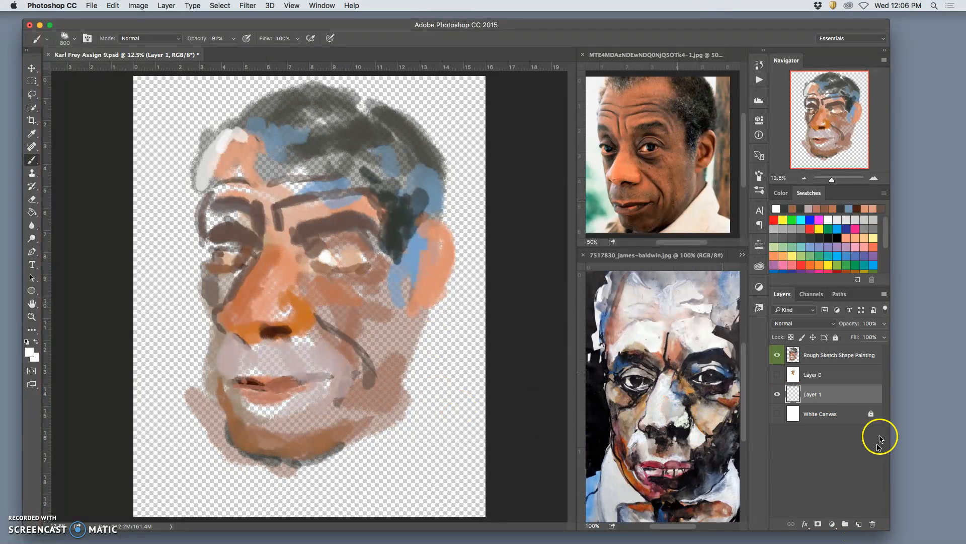
left_click(114, 6)
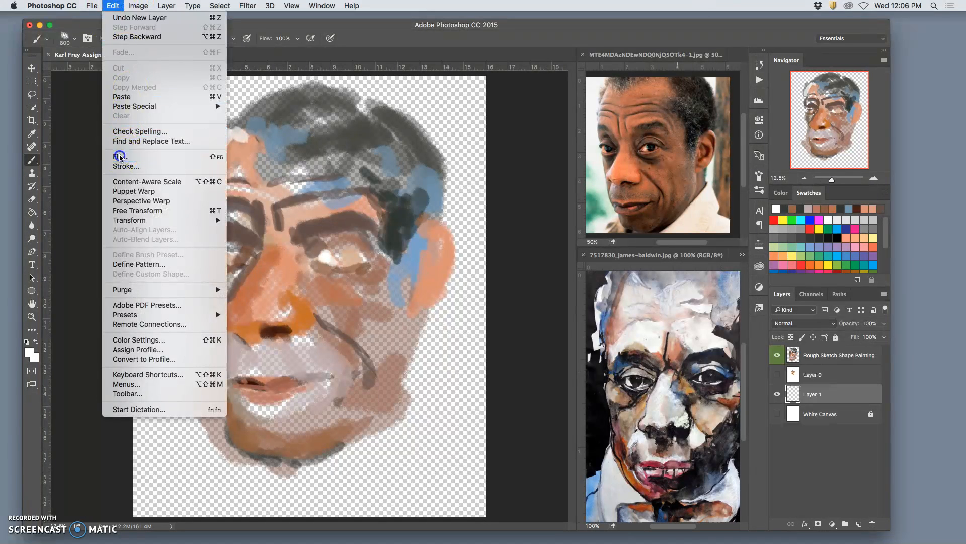
left_click(123, 158)
left_click(551, 218)
key("b")
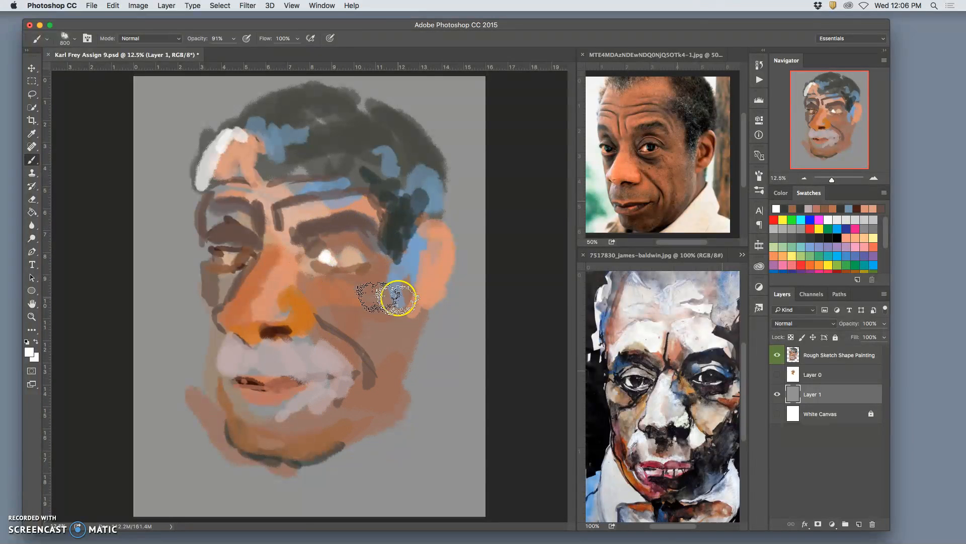
left_click(778, 393)
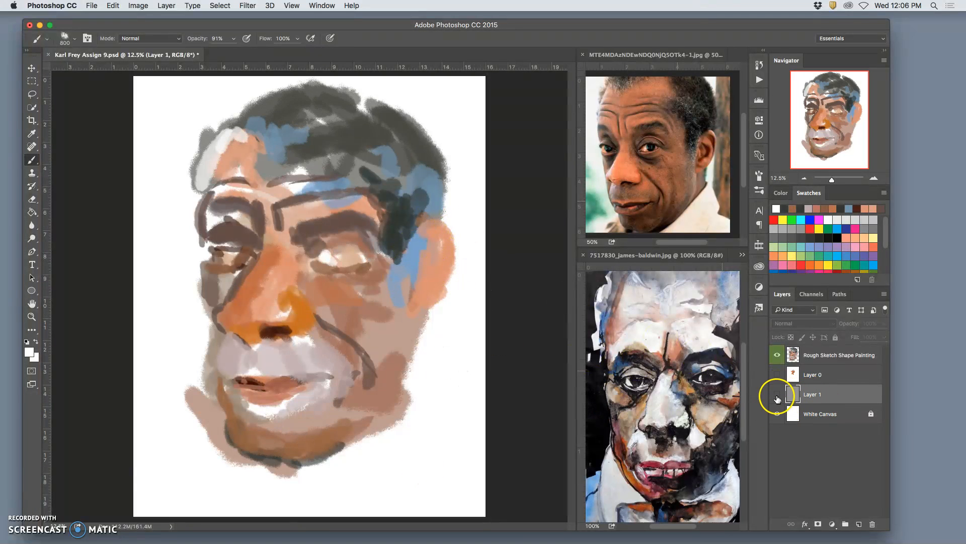
left_click(778, 395)
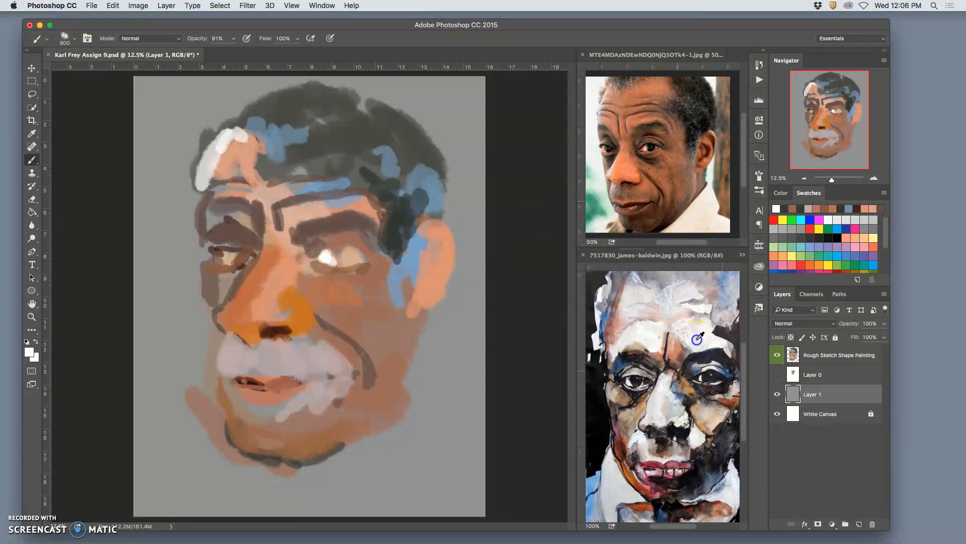
On the Rough Sketch Shape Painting layer, add pale pink sampled from the reference painting along the nose, above the left eye and on the ear
left_click(632, 333, "alt")
left_click(648, 315, "alt")
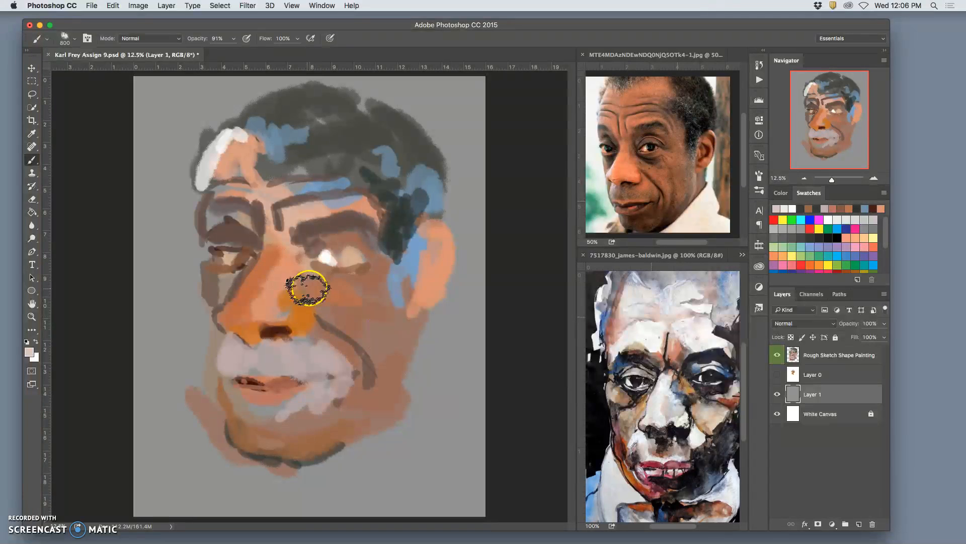
left_click(828, 355)
mouse_move(258, 262)
left_mouse_down()
mouse_move(234, 293)
mouse_move(268, 247)
left_mouse_up()
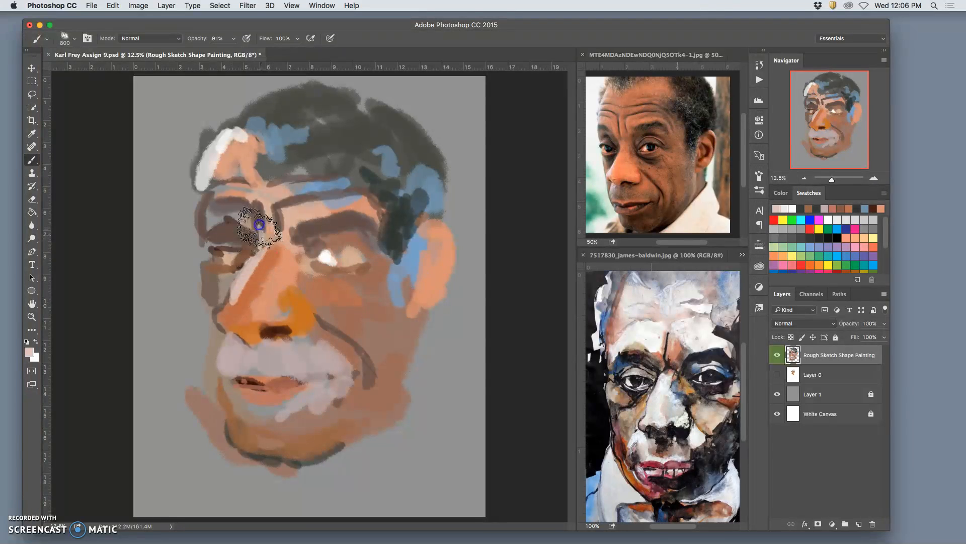
mouse_move(246, 206)
left_mouse_down()
mouse_move(206, 212)
mouse_move(330, 255)
mouse_move(211, 194)
left_mouse_up()
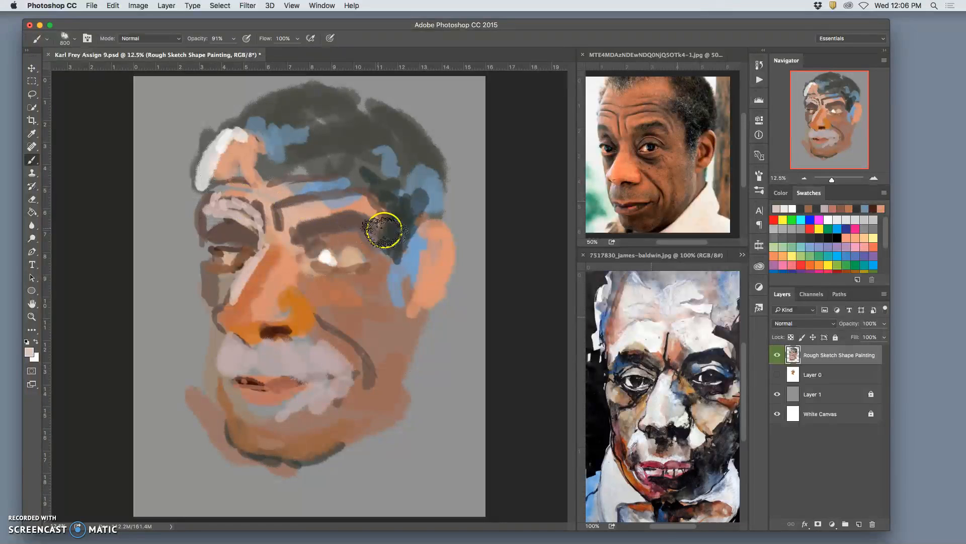
mouse_move(444, 231)
left_mouse_down()
mouse_move(443, 270)
mouse_move(416, 299)
mouse_move(417, 316)
left_mouse_up()
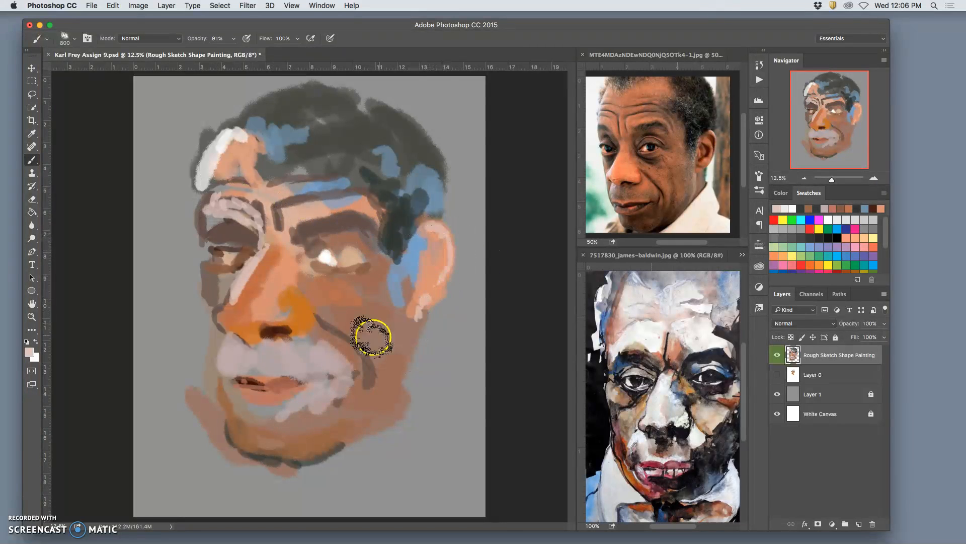
Dab pale pink into the temple hair, then deepen the surrounding hair and the back of the jaw with sampled near-black
mouse_move(379, 171)
left_mouse_down()
mouse_move(407, 163)
mouse_move(390, 169)
mouse_move(403, 178)
mouse_move(389, 247)
left_mouse_up()
left_click(392, 241, "alt")
mouse_move(377, 135)
left_mouse_down()
mouse_move(368, 145)
mouse_move(341, 124)
mouse_move(397, 148)
mouse_move(377, 141)
mouse_move(388, 120)
mouse_move(427, 165)
left_mouse_up()
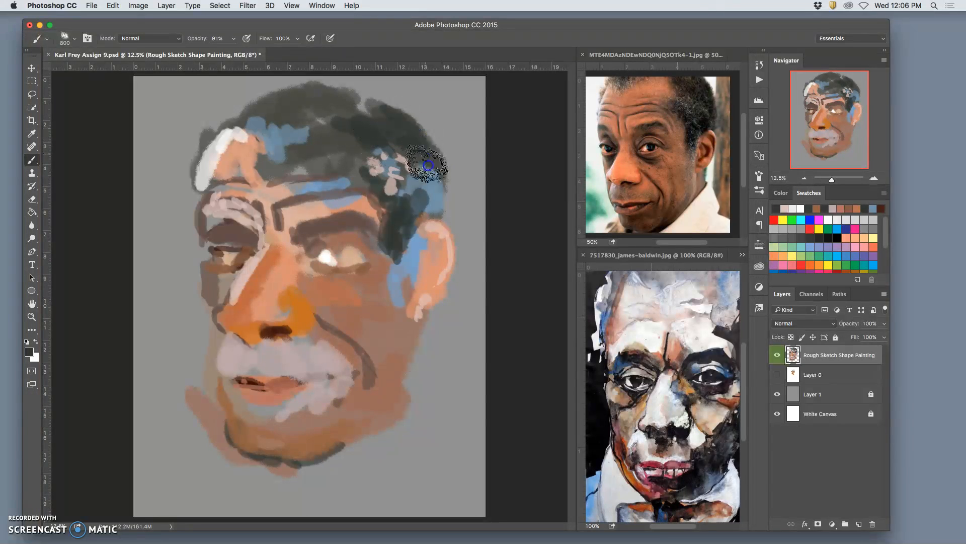
left_click_drag(421, 328, 417, 359)
Sample white from the right eye's highlight and paint the shirt collar below the jaw
left_click(307, 244, "alt")
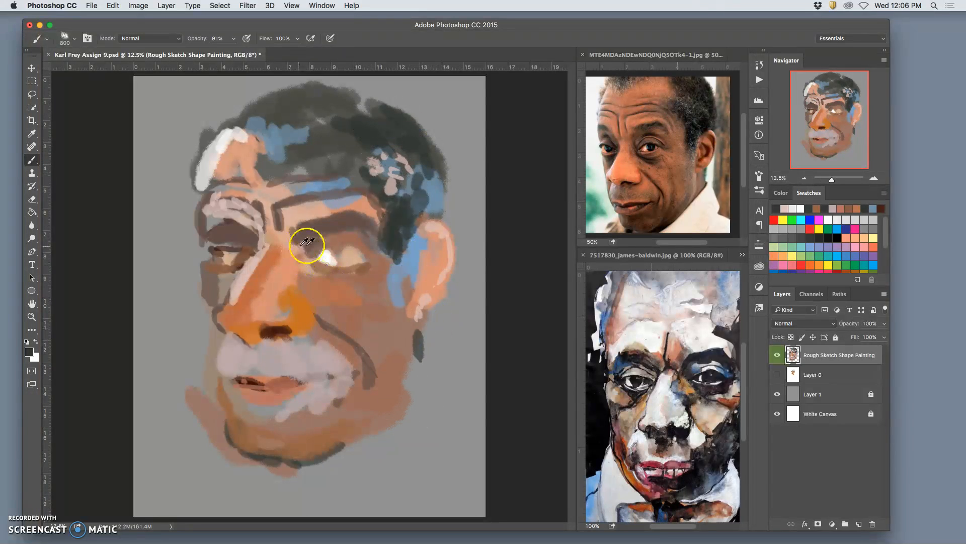
left_click(325, 257, "alt")
mouse_move(442, 403)
left_mouse_down()
mouse_move(445, 438)
mouse_move(384, 455)
mouse_move(398, 441)
mouse_move(329, 495)
mouse_move(388, 460)
mouse_move(345, 492)
left_mouse_up()
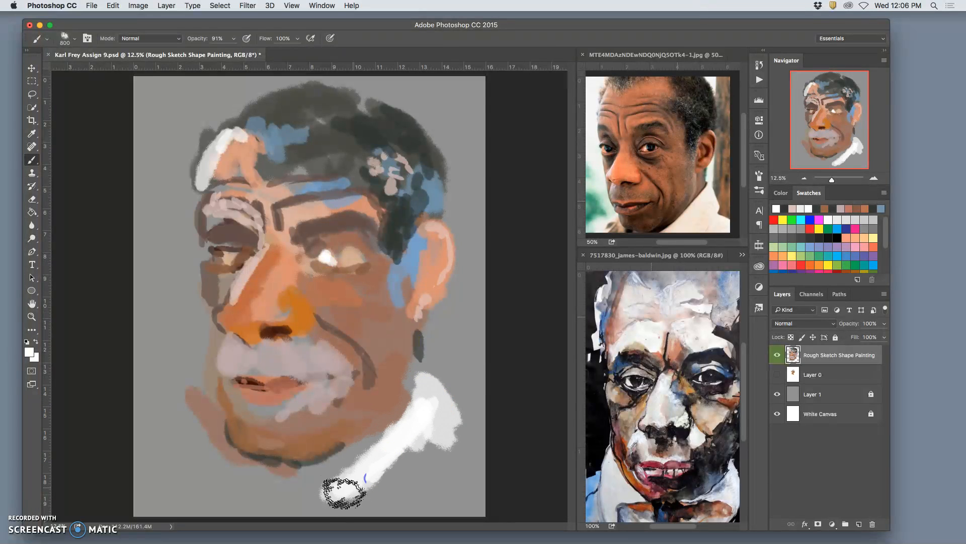
Sample near-black from the sideburn and paint shadow strokes beneath the chin and on the neck
left_click(357, 403, "alt")
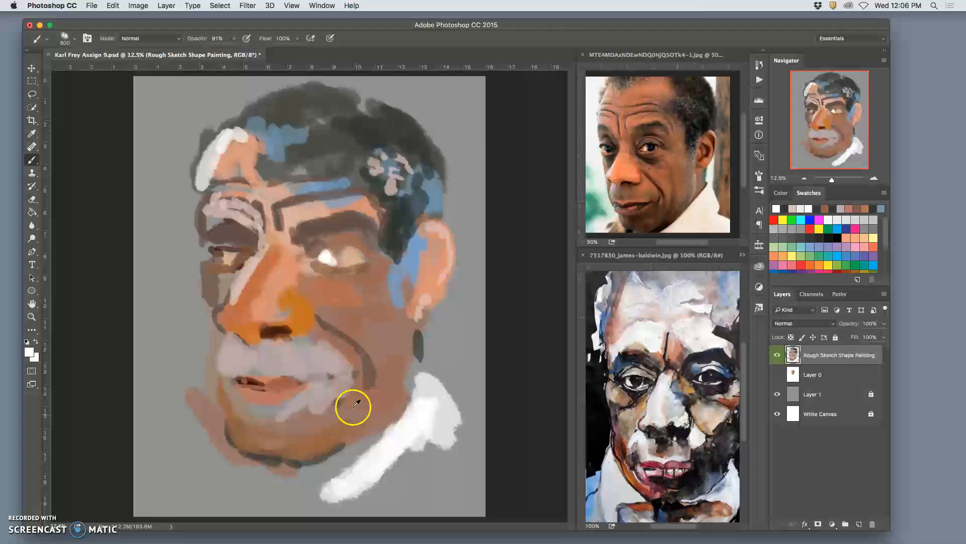
left_click(386, 243, "alt")
mouse_move(347, 448)
left_mouse_down()
mouse_move(337, 470)
mouse_move(335, 449)
mouse_move(351, 443)
mouse_move(334, 459)
left_mouse_up()
mouse_move(245, 488)
left_mouse_down()
mouse_move(255, 464)
mouse_move(268, 469)
left_mouse_up()
Rework the left eye socket with a sampled dark tone and ochre orange taken from the painted nose
left_click(233, 214, "alt")
left_click_drag(226, 183, 263, 231)
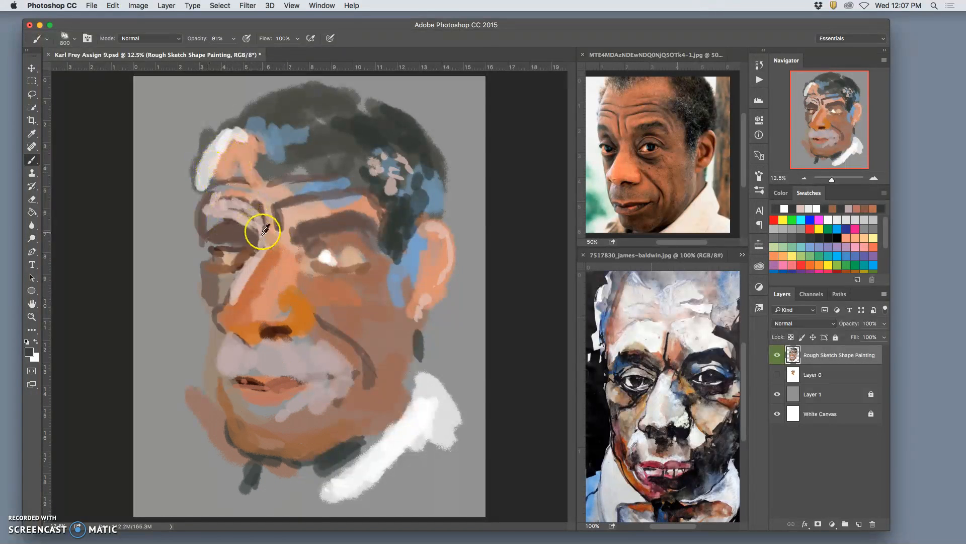
left_click(301, 288, "alt")
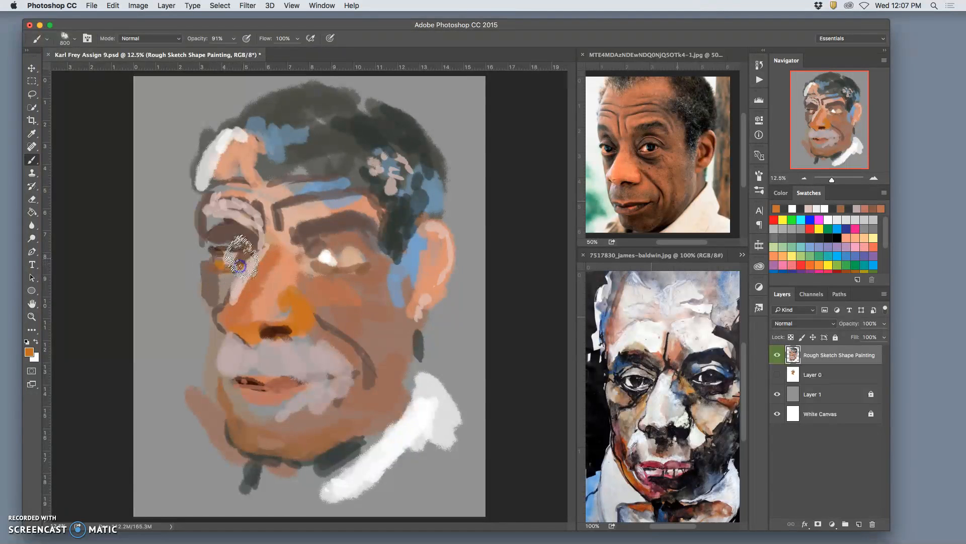
mouse_move(256, 233)
left_mouse_down()
mouse_move(245, 216)
mouse_move(261, 226)
left_mouse_up()
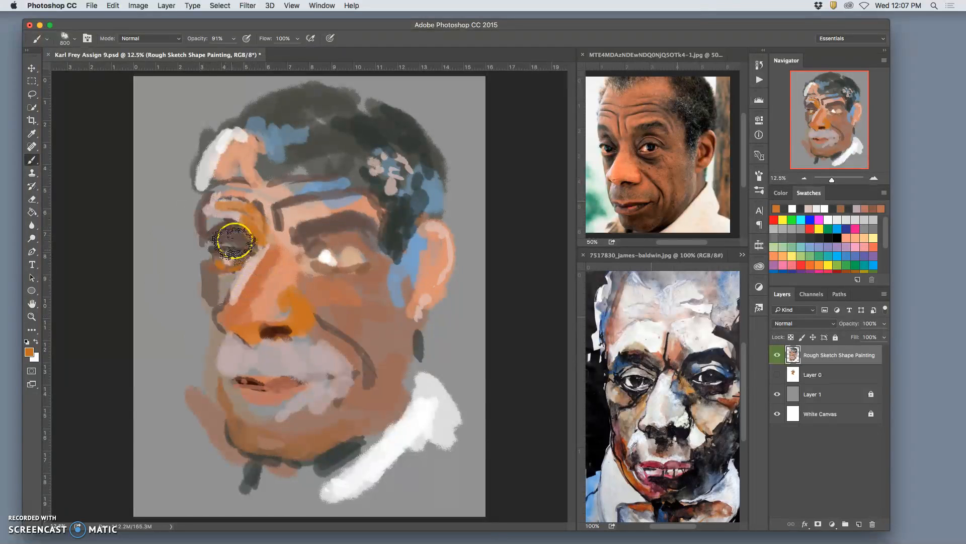
Brush sampled peach down the left edge of the face, and add white highlights around the mouth, chin, ear and right eye
mouse_move(222, 211)
left_mouse_down()
mouse_move(197, 220)
mouse_move(218, 199)
mouse_move(245, 200)
mouse_move(215, 193)
mouse_move(215, 171)
mouse_move(206, 178)
mouse_move(214, 274)
mouse_move(203, 279)
mouse_move(212, 265)
mouse_move(220, 356)
mouse_move(214, 333)
left_mouse_up()
left_click(313, 218, "alt")
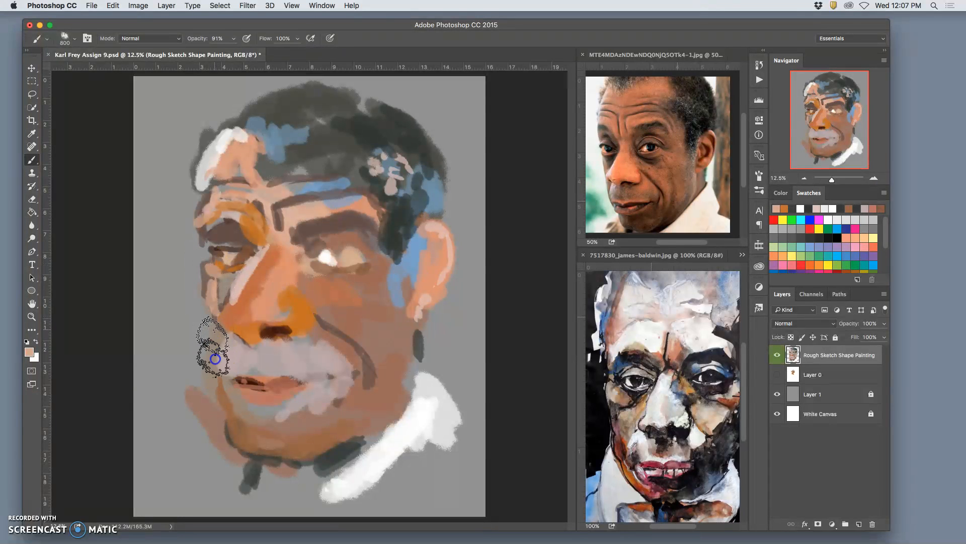
mouse_move(216, 378)
left_mouse_down()
mouse_move(233, 414)
mouse_move(223, 343)
mouse_move(231, 394)
mouse_move(239, 352)
mouse_move(251, 354)
mouse_move(241, 361)
mouse_move(324, 290)
mouse_move(342, 259)
mouse_move(323, 258)
mouse_move(223, 350)
mouse_move(233, 395)
mouse_move(268, 432)
mouse_move(297, 412)
mouse_move(343, 431)
mouse_move(304, 439)
mouse_move(305, 411)
mouse_move(251, 408)
mouse_move(282, 417)
mouse_move(247, 420)
mouse_move(276, 424)
left_mouse_up()
left_click(338, 255, "alt")
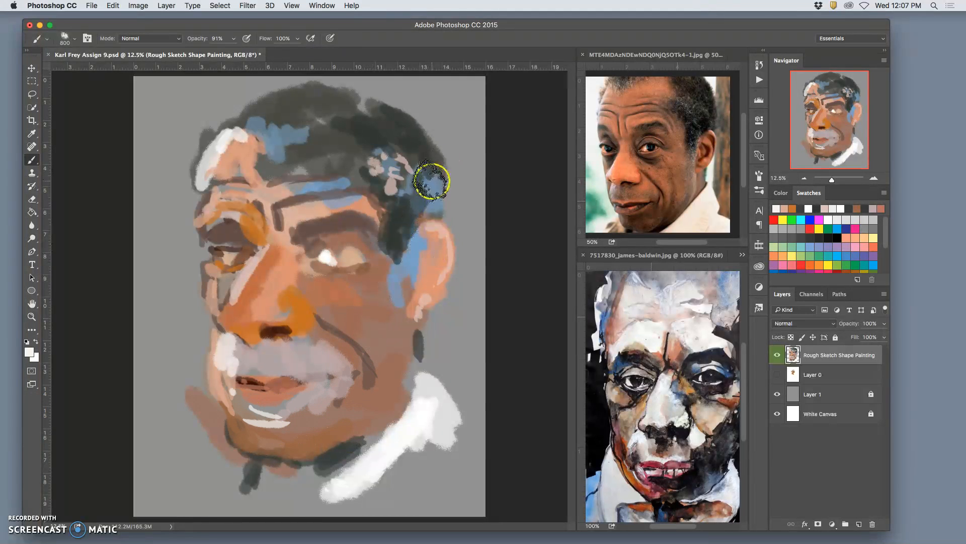
left_click_drag(426, 230, 447, 236)
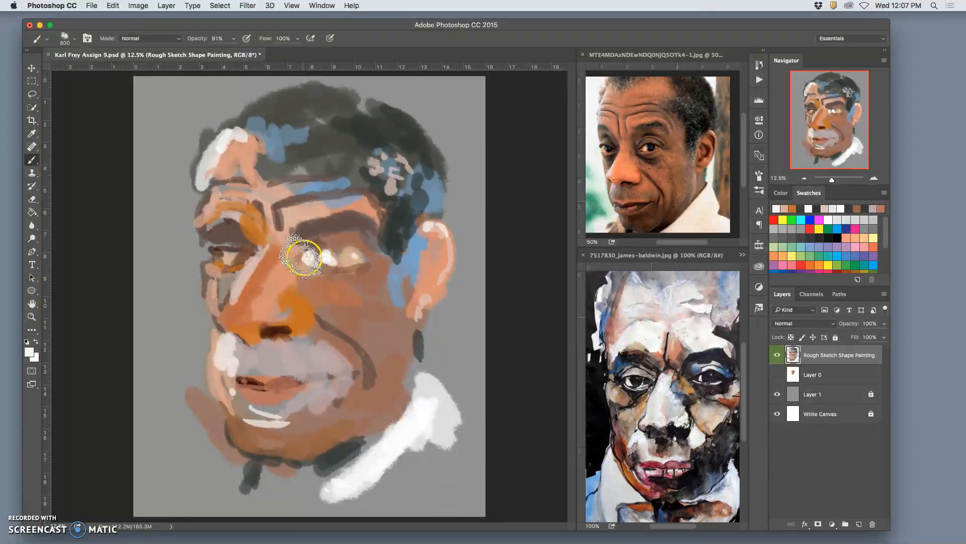
Paint both pupils with black sampled from the photo, and dab sampled blue into the left eye and the temple hair
left_click(655, 138, "alt")
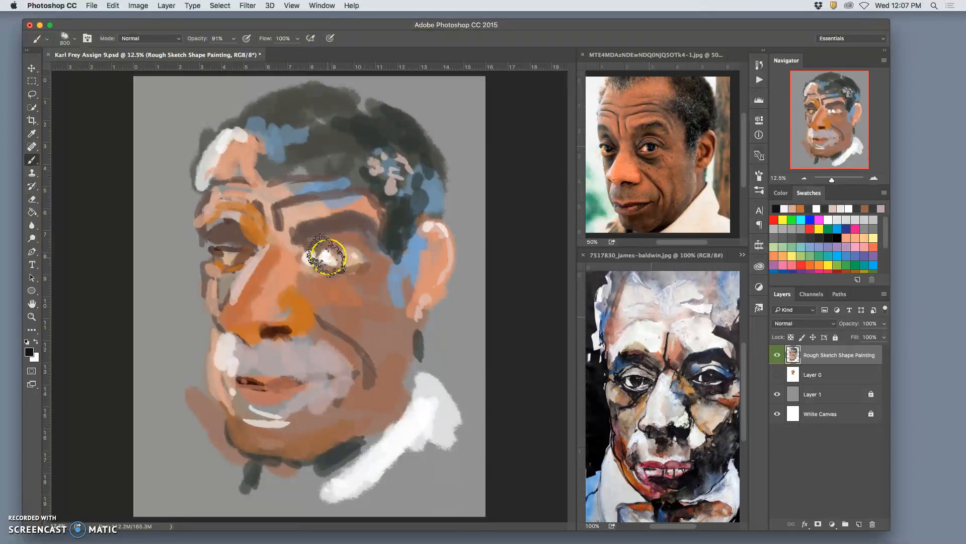
left_click_drag(322, 259, 335, 262)
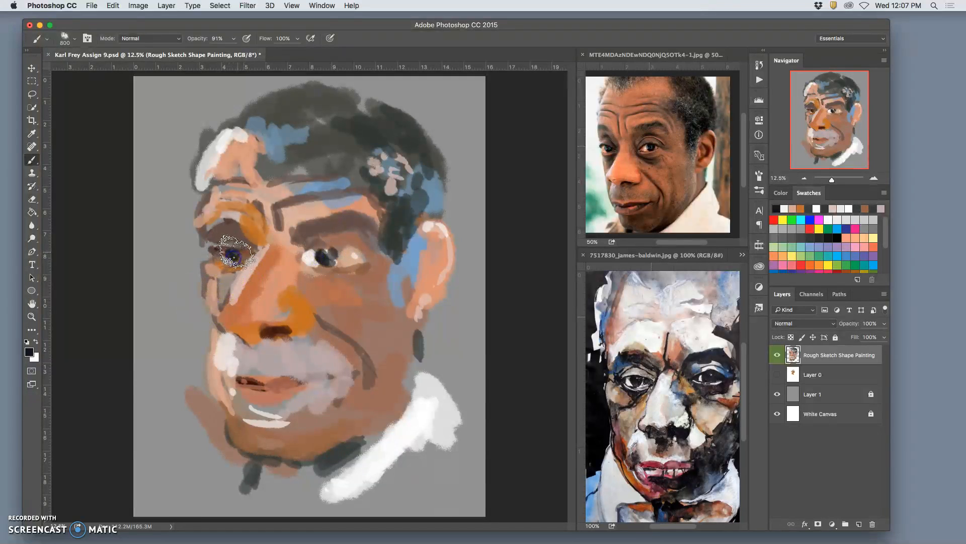
left_click(328, 173, "alt")
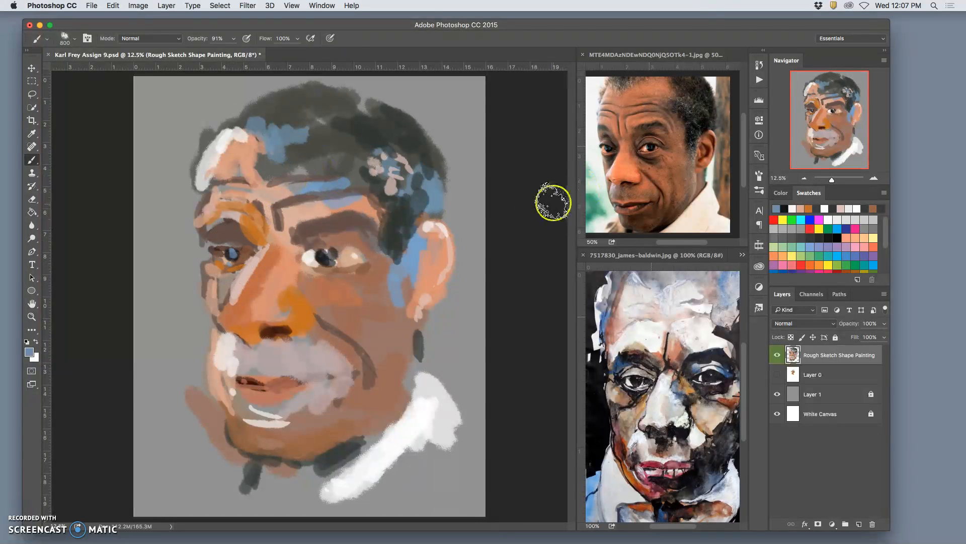
left_click_drag(408, 204, 392, 187)
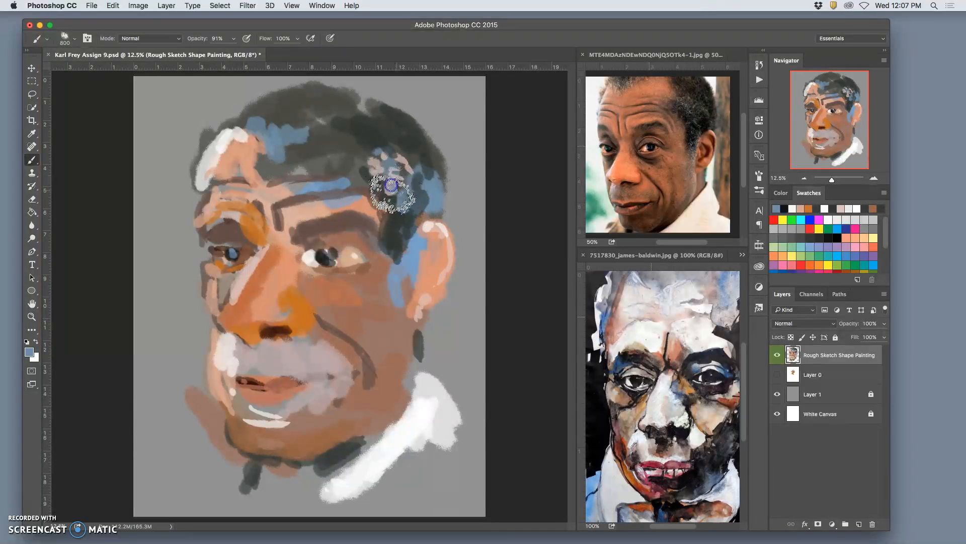
Sample black from the photo's hair and paint dark strokes through the temple, sideburn and upper hair
left_click(710, 112, "alt")
left_click(393, 193)
mouse_move(387, 186)
left_mouse_down()
mouse_move(369, 159)
mouse_move(389, 175)
mouse_move(397, 247)
mouse_move(418, 222)
mouse_move(414, 207)
mouse_move(426, 210)
mouse_move(423, 192)
mouse_move(430, 208)
mouse_move(402, 239)
left_mouse_up()
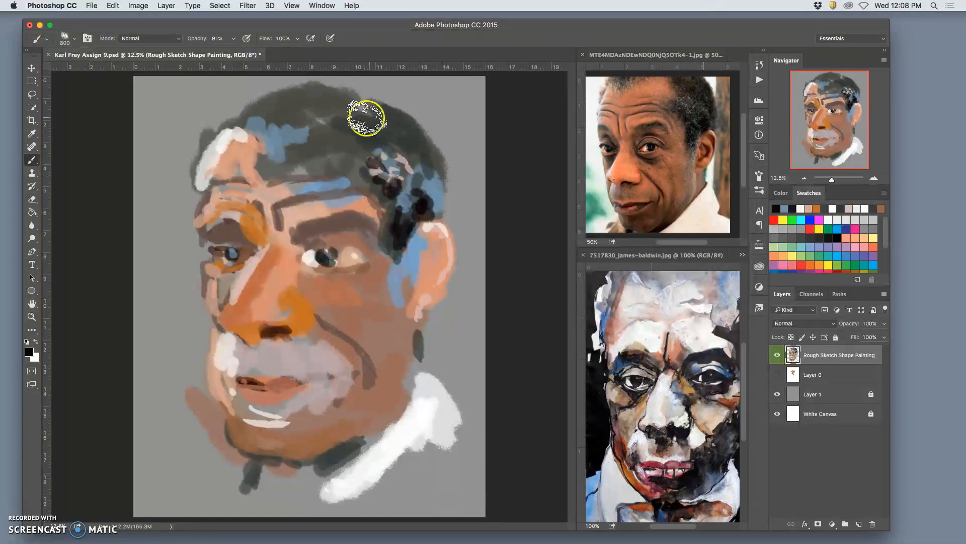
mouse_move(345, 134)
left_mouse_down()
mouse_move(369, 131)
mouse_move(401, 147)
mouse_move(355, 131)
left_mouse_up()
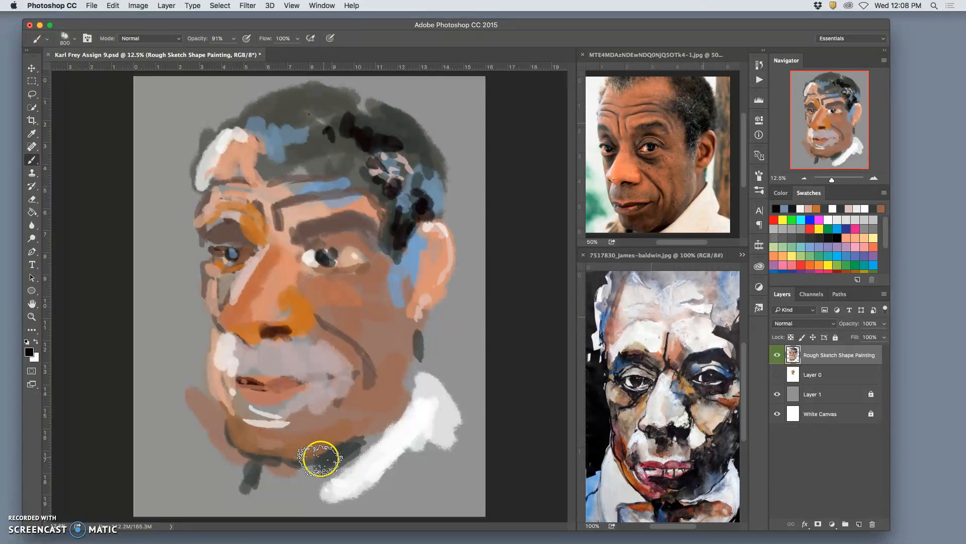
left_click_drag(419, 192, 401, 234)
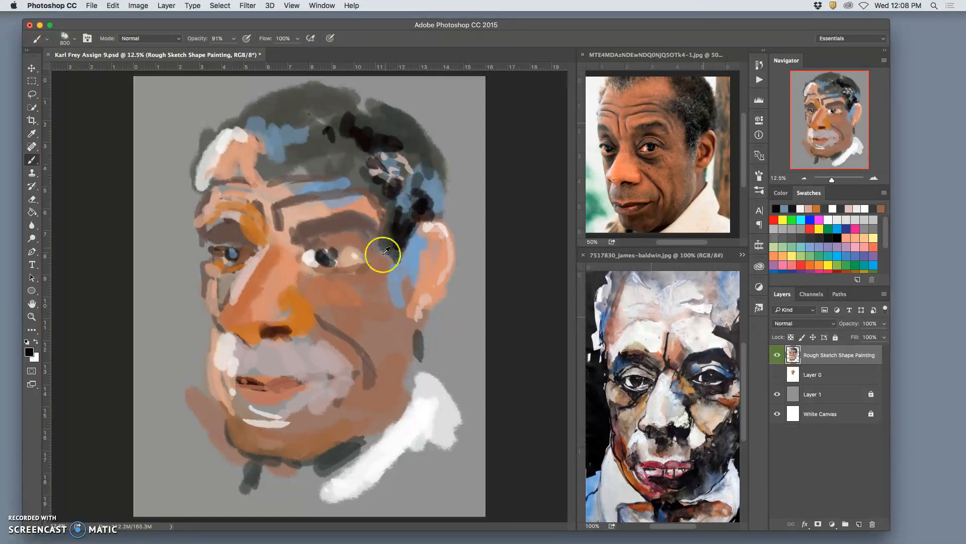
Define the mouth line and lower lip with reddish brown sampled from the photo, adding crimson accents to the lips and right eye's inner corner
left_click(638, 200, "alt")
left_click_drag(248, 370, 263, 371)
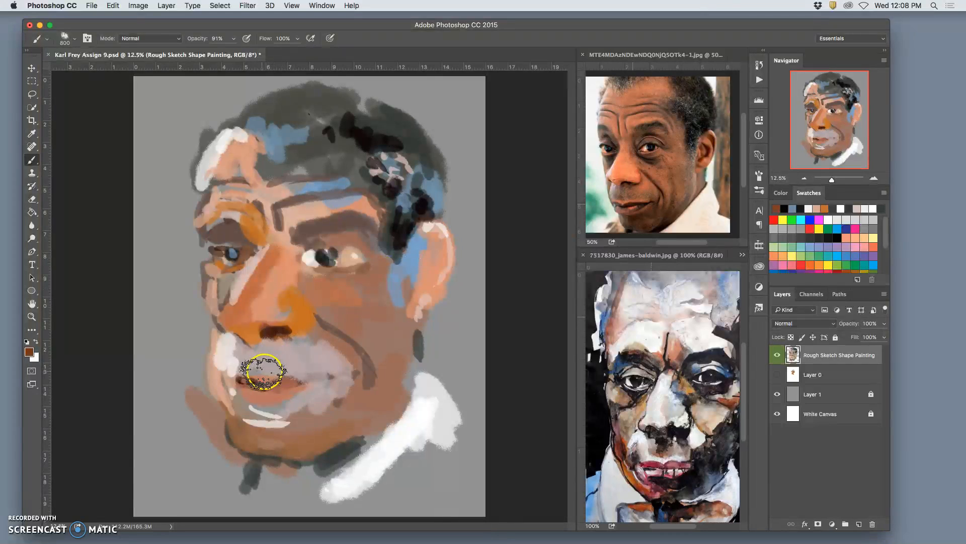
left_click_drag(324, 375, 305, 376)
left_click_drag(239, 379, 241, 382)
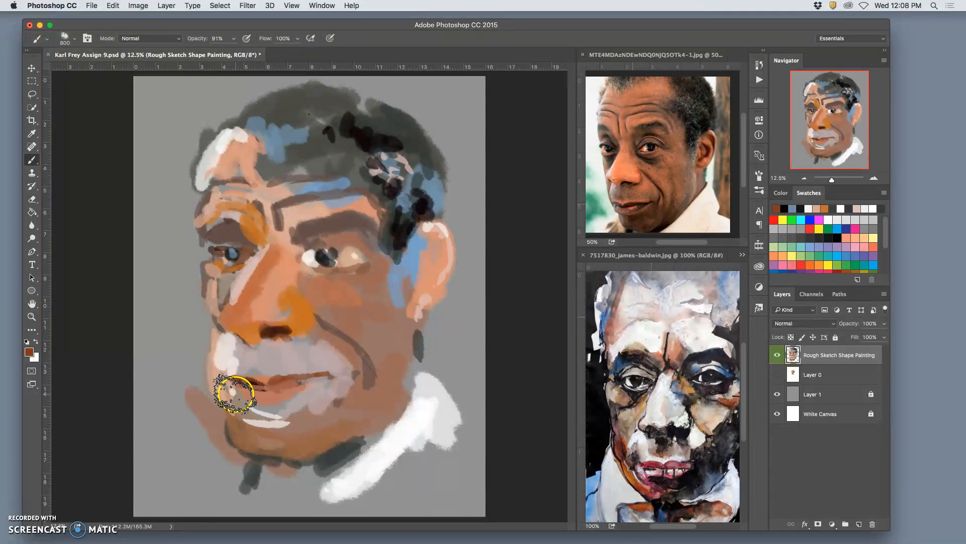
left_click_drag(265, 405, 293, 398)
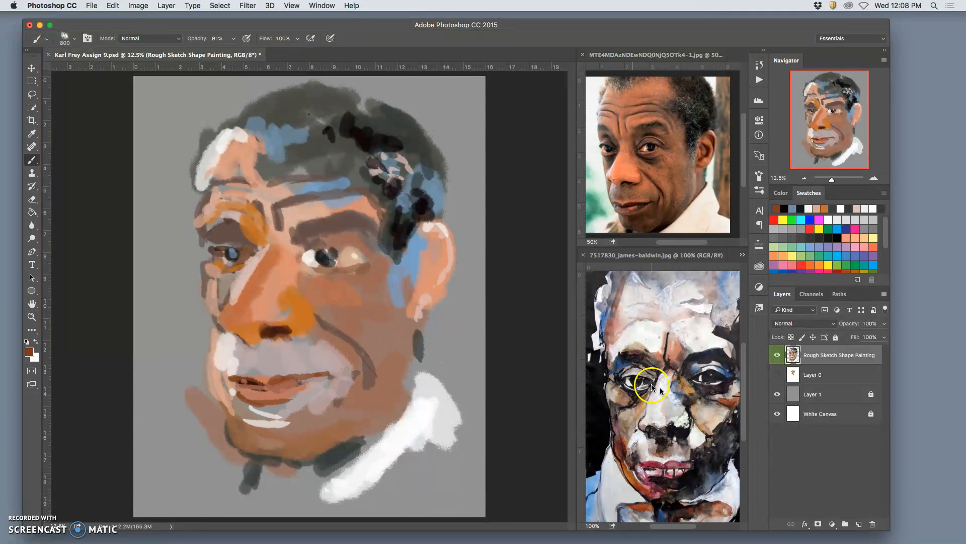
mouse_move(313, 366)
left_mouse_down()
mouse_move(271, 384)
mouse_move(330, 373)
left_mouse_up()
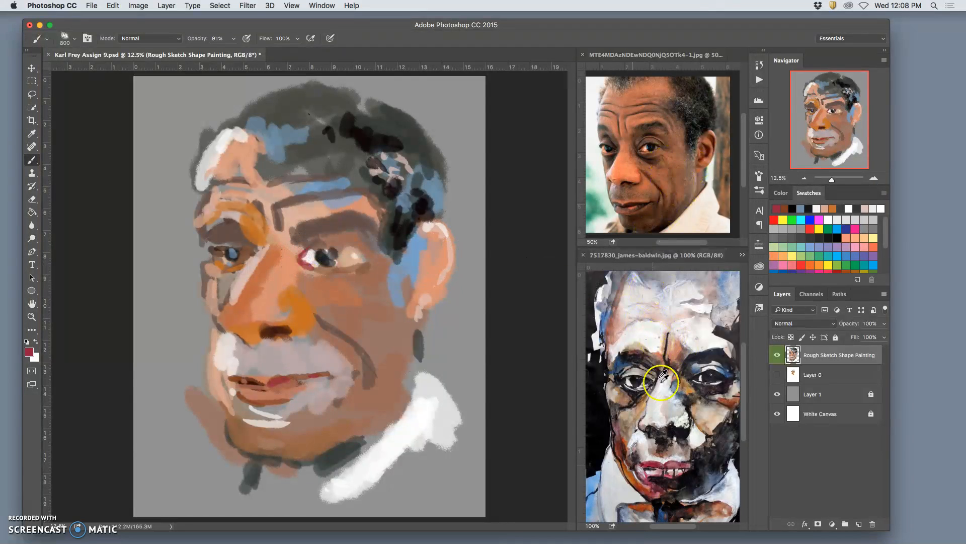
Sample red from the painted reference's mouth for the left upper eyelid, and add sampled pink around the left eye
left_click(654, 486, "alt")
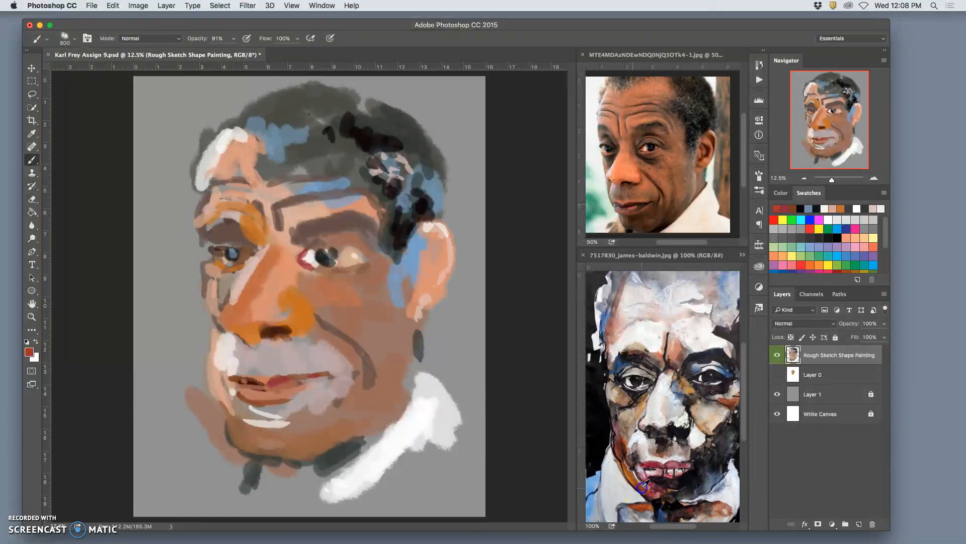
left_click_drag(250, 245, 226, 227)
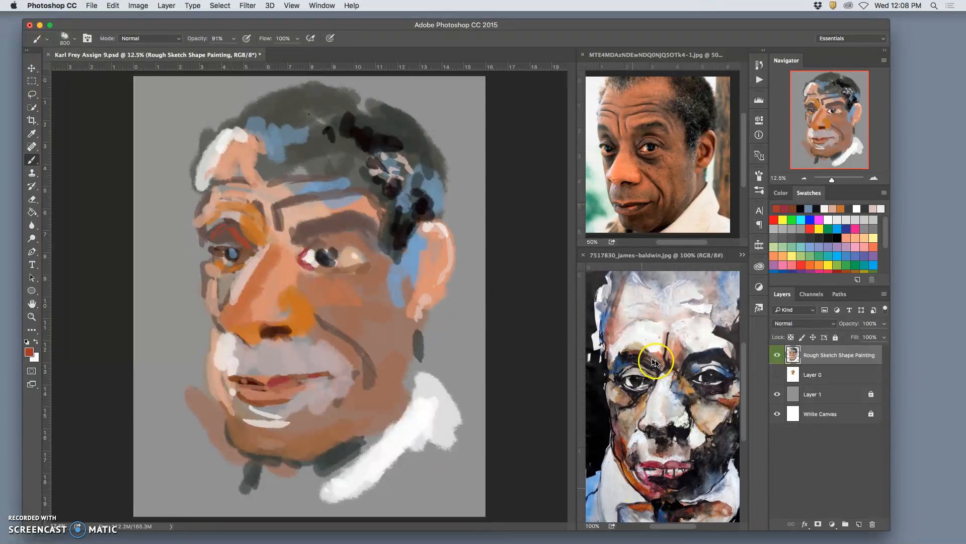
left_click(407, 269, "alt")
left_click_drag(216, 242, 229, 238)
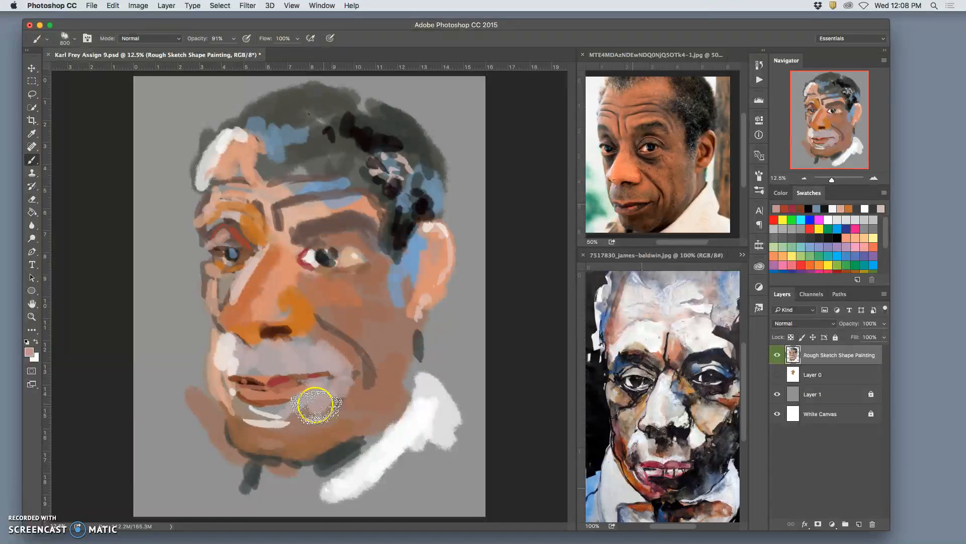
Shade the groove above the upper lip and the area under the nose, and outline the right eye with sampled brown tones
left_click_drag(263, 350, 266, 365)
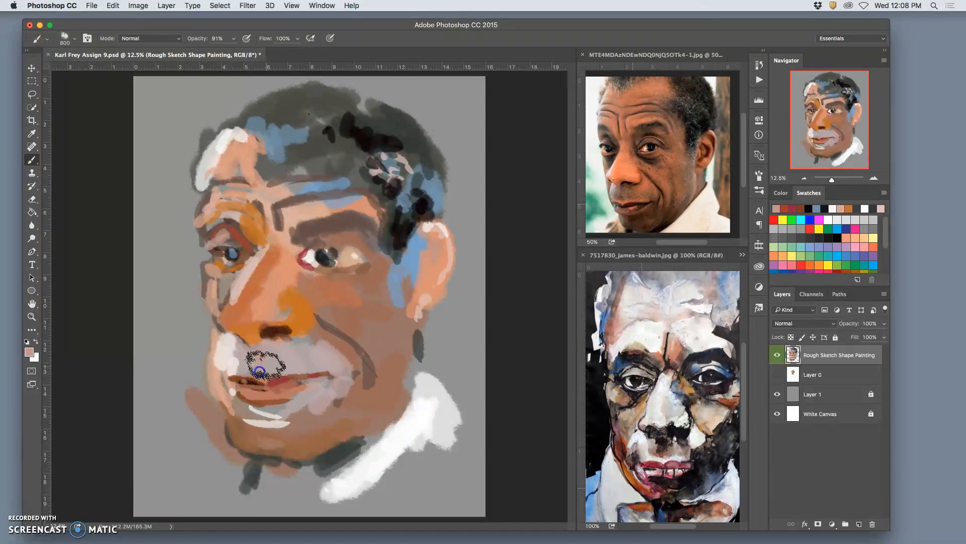
left_click(341, 225, "alt")
mouse_move(255, 346)
left_mouse_down()
mouse_move(260, 372)
mouse_move(337, 328)
mouse_move(328, 342)
mouse_move(287, 337)
mouse_move(325, 330)
mouse_move(304, 289)
mouse_move(317, 301)
mouse_move(300, 303)
mouse_move(311, 332)
left_mouse_up()
mouse_move(322, 300)
left_mouse_down()
mouse_move(307, 263)
mouse_move(313, 271)
mouse_move(344, 260)
mouse_move(298, 235)
mouse_move(365, 248)
left_mouse_up()
left_click(729, 403, "alt")
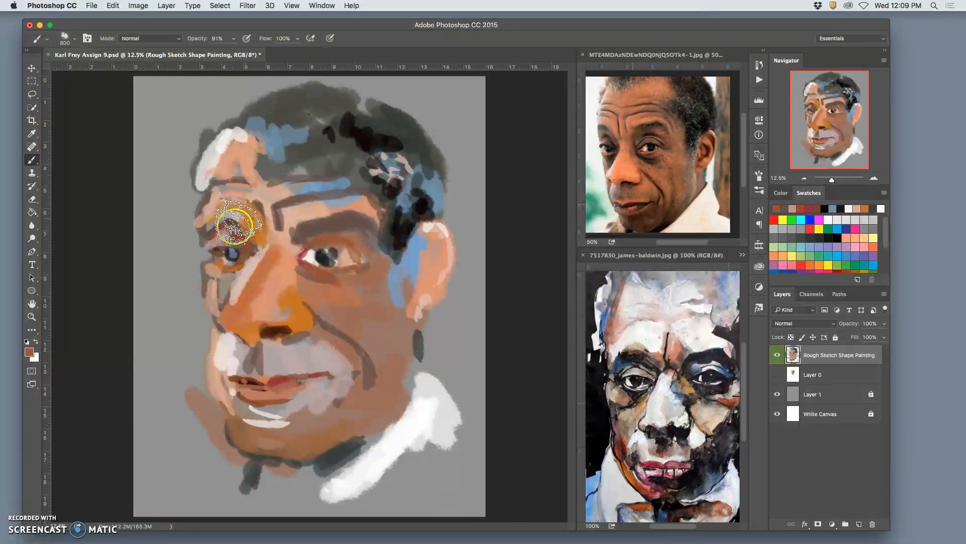
Rework the left eye socket with sampled reddish brown, and paint light pink strokes around it down the side of the nose
left_click_drag(229, 222, 250, 245)
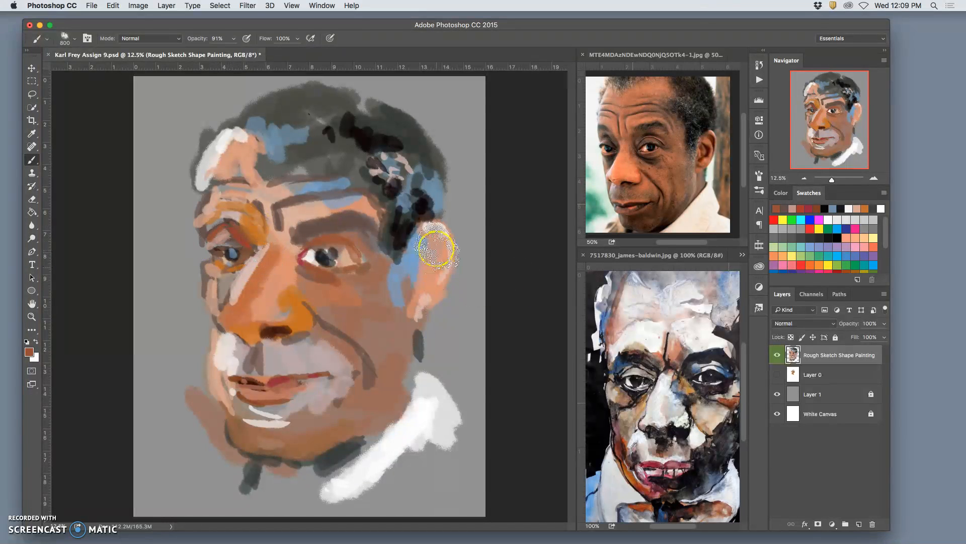
left_click(625, 131, "alt")
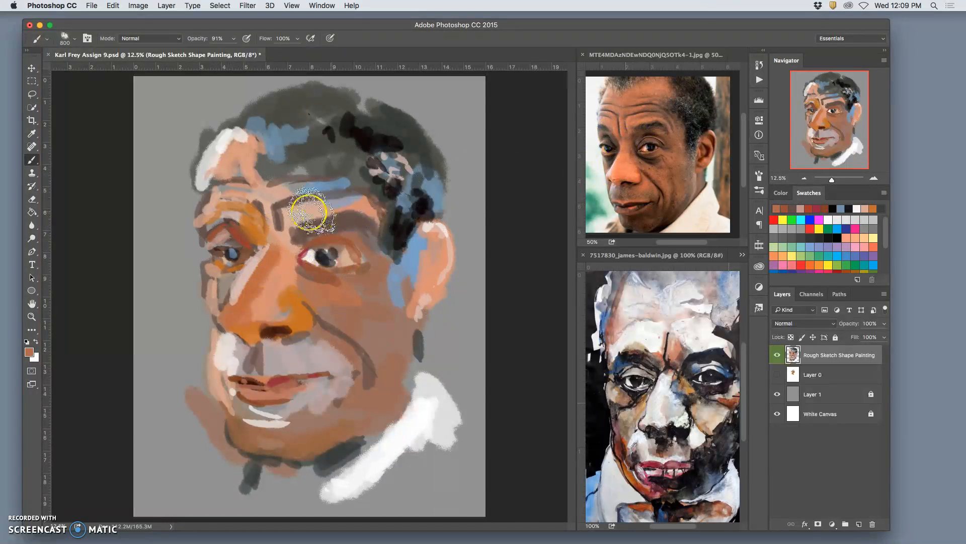
left_click_drag(257, 224, 259, 257)
left_click(255, 263, "alt")
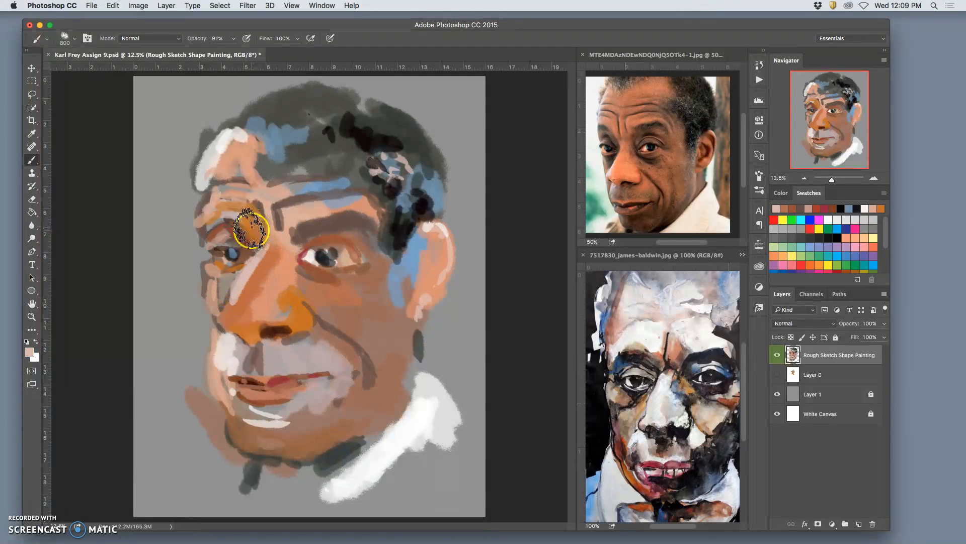
mouse_move(245, 222)
left_mouse_down()
mouse_move(256, 242)
mouse_move(241, 291)
left_mouse_up()
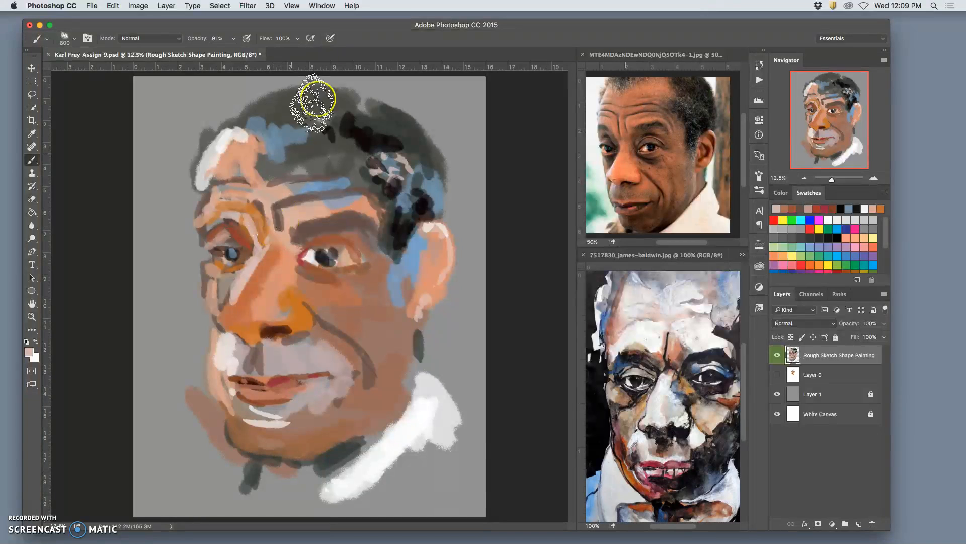
Extend the forehead up to the hairline with sampled skin tones, and paint in the brow wrinkles
mouse_move(263, 178)
left_mouse_down()
mouse_move(327, 158)
mouse_move(263, 177)
mouse_move(307, 173)
left_mouse_up()
left_click(351, 207, "alt")
mouse_move(344, 133)
left_mouse_down()
mouse_move(323, 134)
mouse_move(289, 165)
mouse_move(348, 142)
mouse_move(317, 174)
mouse_move(360, 165)
mouse_move(335, 183)
mouse_move(273, 193)
mouse_move(385, 188)
left_mouse_up()
mouse_move(350, 155)
left_mouse_down()
mouse_move(285, 148)
mouse_move(256, 170)
mouse_move(217, 165)
mouse_move(407, 206)
mouse_move(395, 265)
mouse_move(218, 150)
mouse_move(202, 195)
left_mouse_up()
Touch up the ear lobe, and brush skin tone sampled from the photo down the right cheek and jaw
mouse_move(429, 297)
left_mouse_down()
mouse_move(405, 348)
mouse_move(410, 314)
left_mouse_up()
left_click(700, 176, "alt")
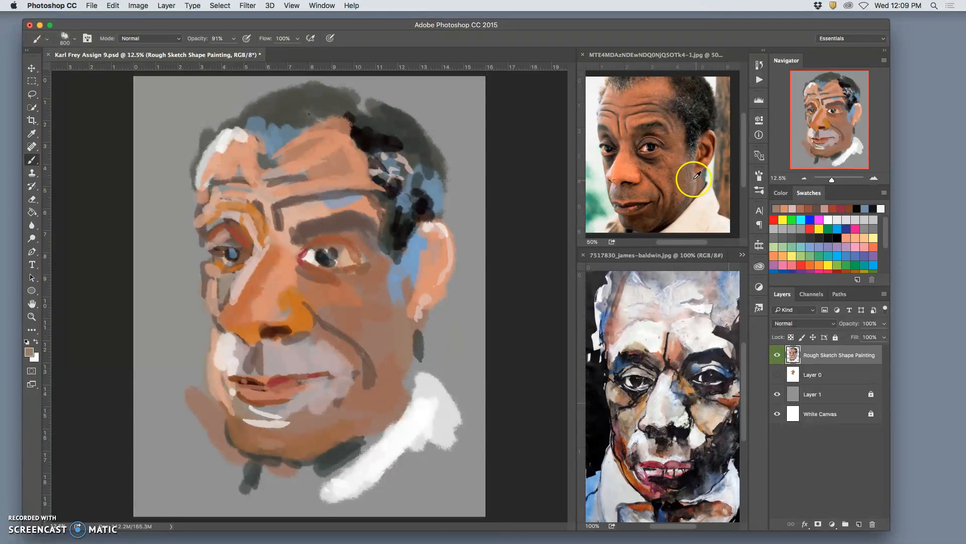
mouse_move(367, 339)
left_mouse_down()
mouse_move(404, 313)
mouse_move(400, 362)
mouse_move(375, 386)
left_mouse_up()
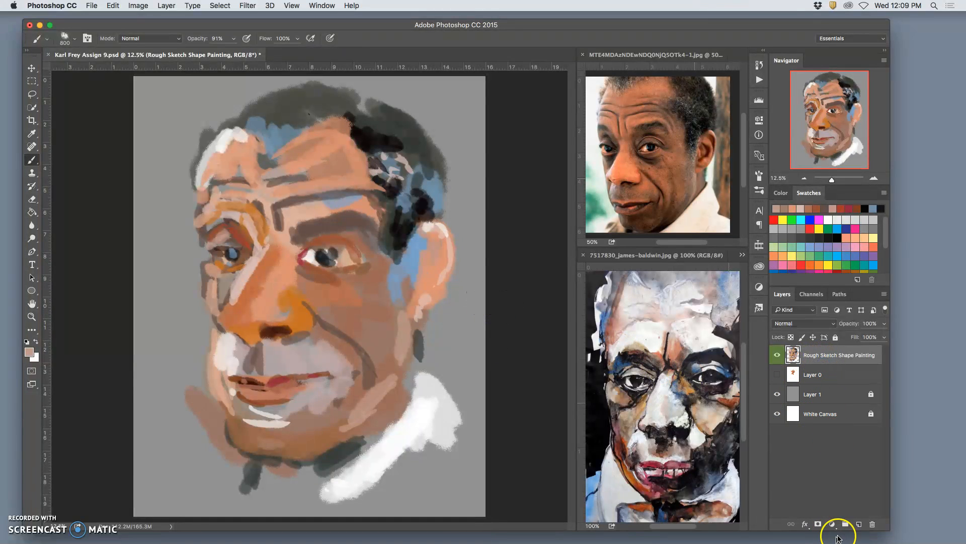
Add a new layer above the Rough Sketch Shape Painting layer and hide the painting layer
left_click(859, 524)
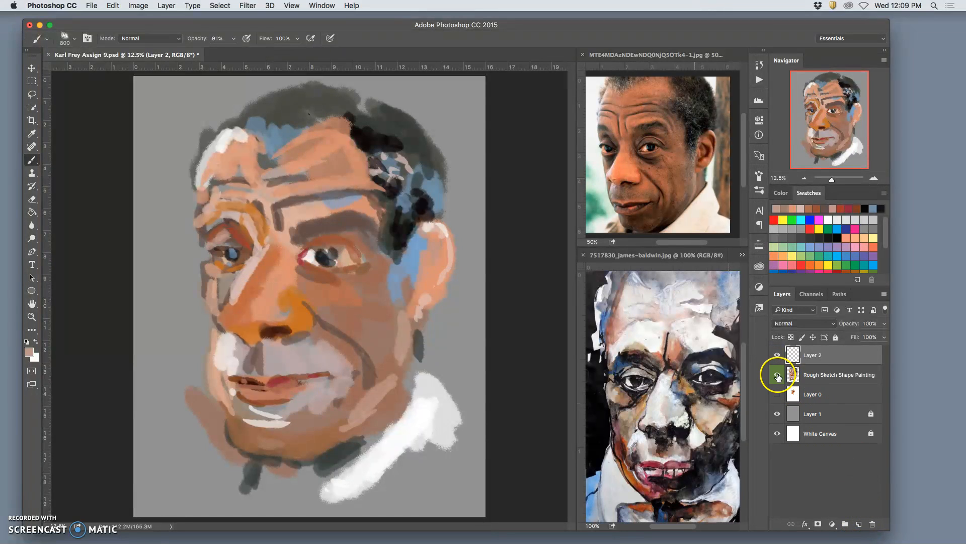
left_click(778, 375)
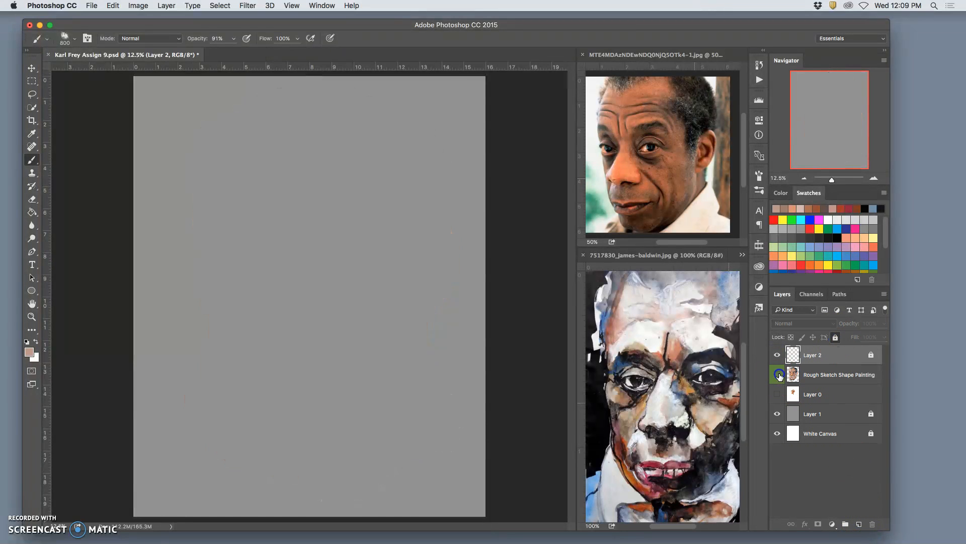